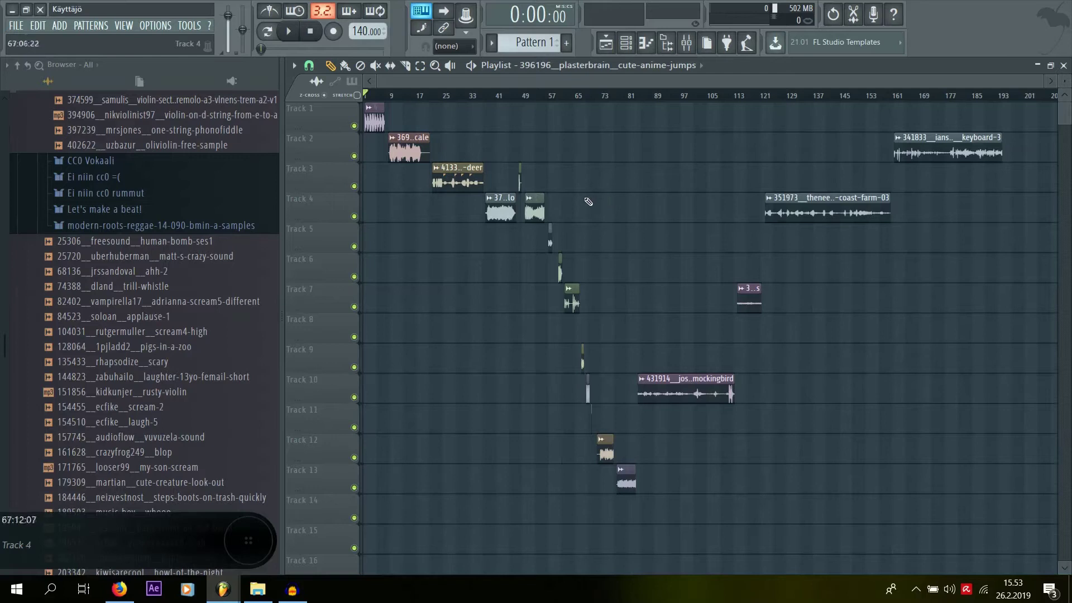
Inspect the channel settings of the very short weird-bird clip on Track 11 and close them.
{"action": "scroll", "coordinate": [584, 207], "scroll_direction": "up", "scroll_amount": 10, "text": "ctrl"}
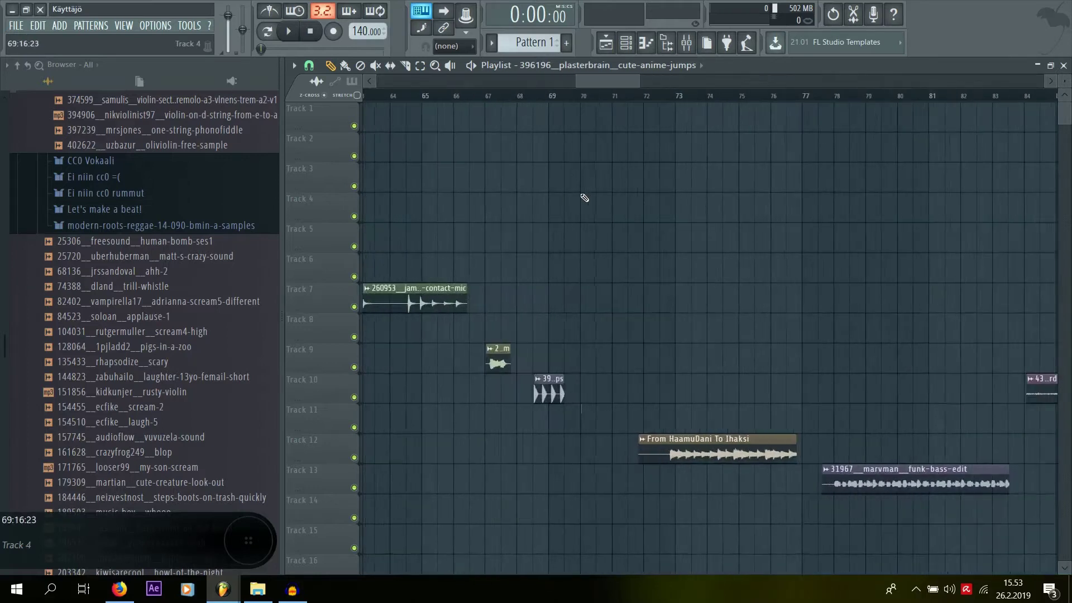
{"action": "scroll", "coordinate": [589, 205], "scroll_direction": "up", "scroll_amount": 3, "text": "ctrl"}
{"action": "scroll", "coordinate": [583, 263], "scroll_direction": "down", "scroll_amount": 2}
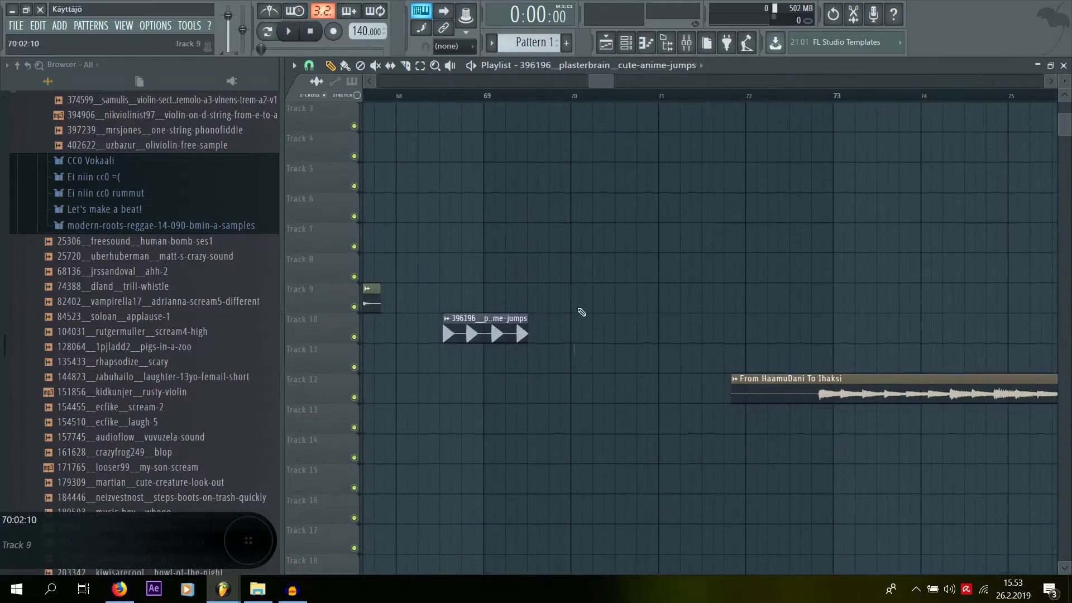
{"action": "double_click", "coordinate": [575, 359]}
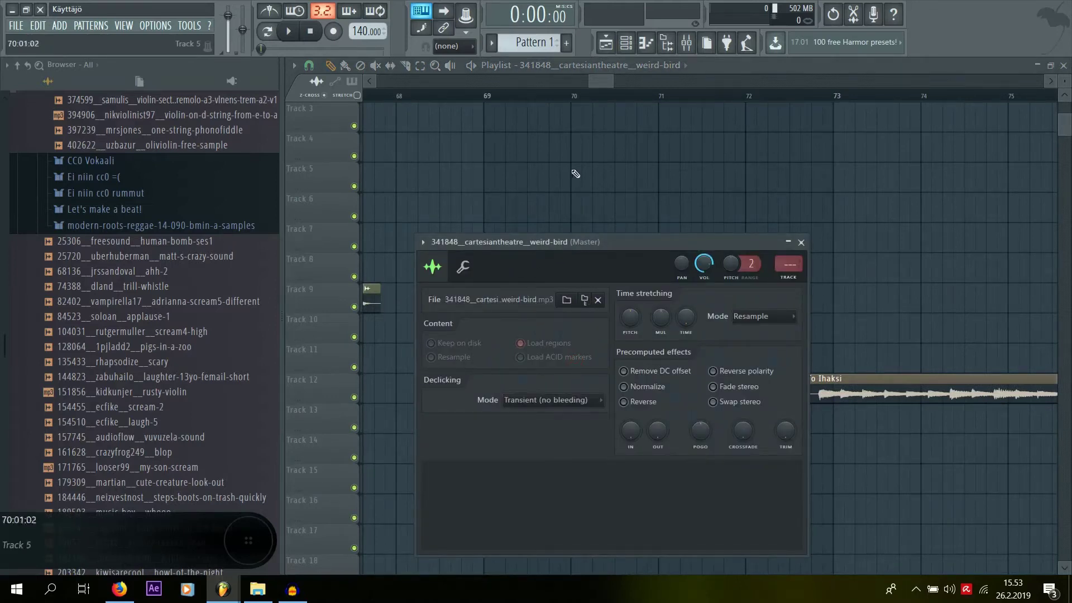
{"action": "key", "text": "Escape"}
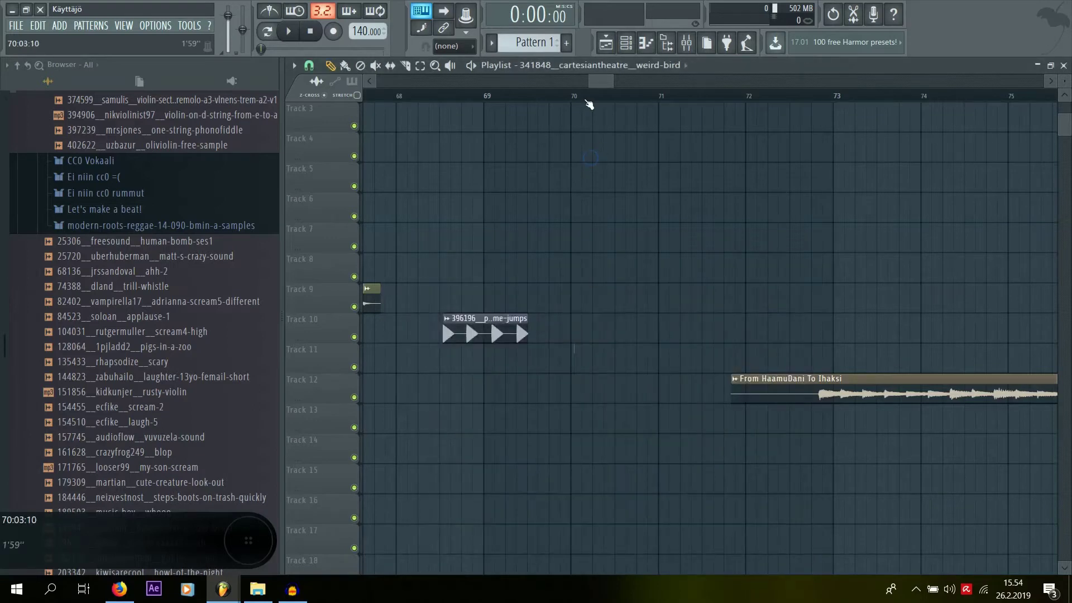
Play the delayed-chords-loop sample on Track 1 from its start and stop playback.
{"action": "left_click_drag", "start_coordinate": [587, 82], "coordinate": [377, 82]}
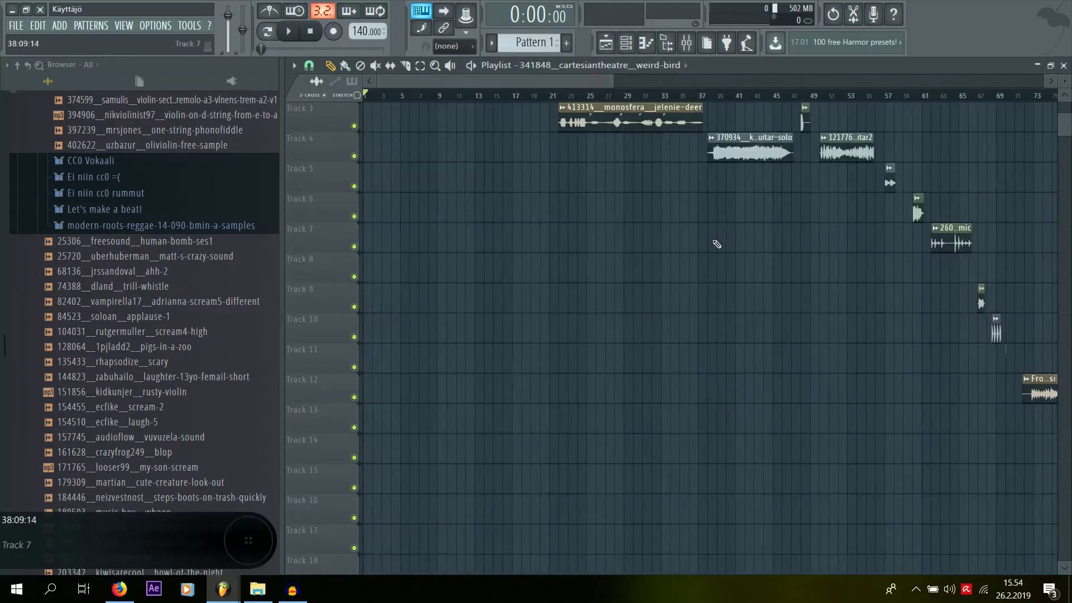
{"action": "scroll", "coordinate": [1006, 169], "scroll_direction": "up", "scroll_amount": 2}
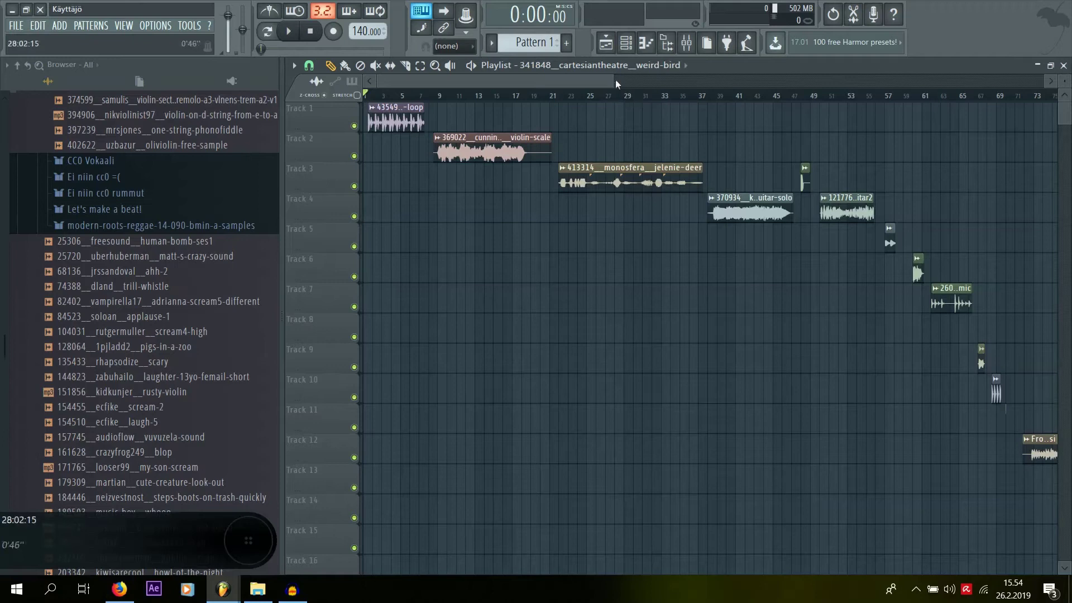
{"action": "left_click_drag", "start_coordinate": [613, 83], "coordinate": [467, 81]}
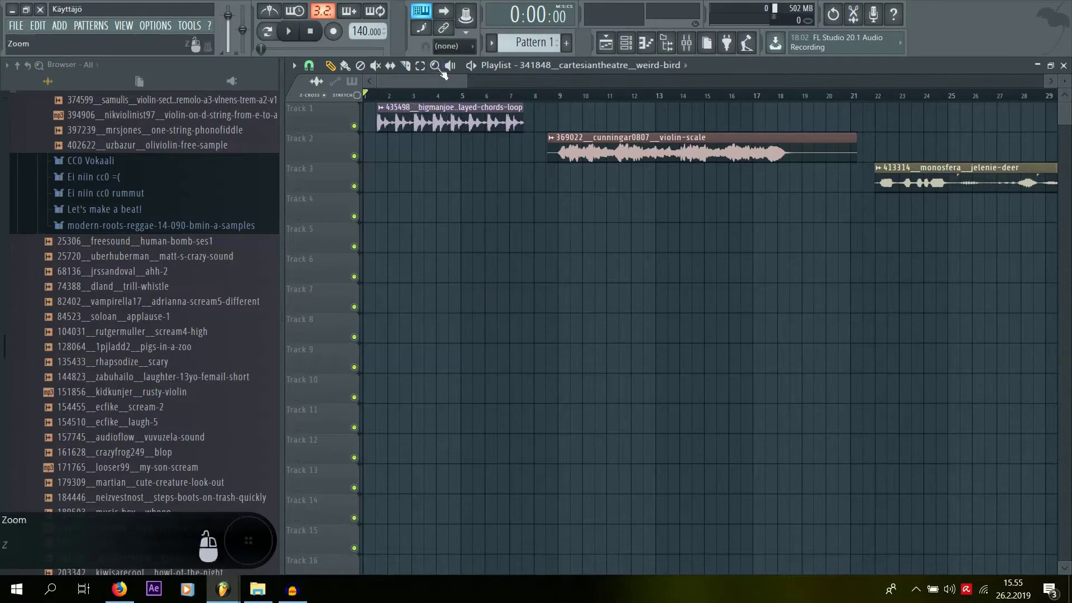
{"action": "left_click_drag", "start_coordinate": [467, 84], "coordinate": [430, 83]}
{"action": "left_click", "coordinate": [387, 93]}
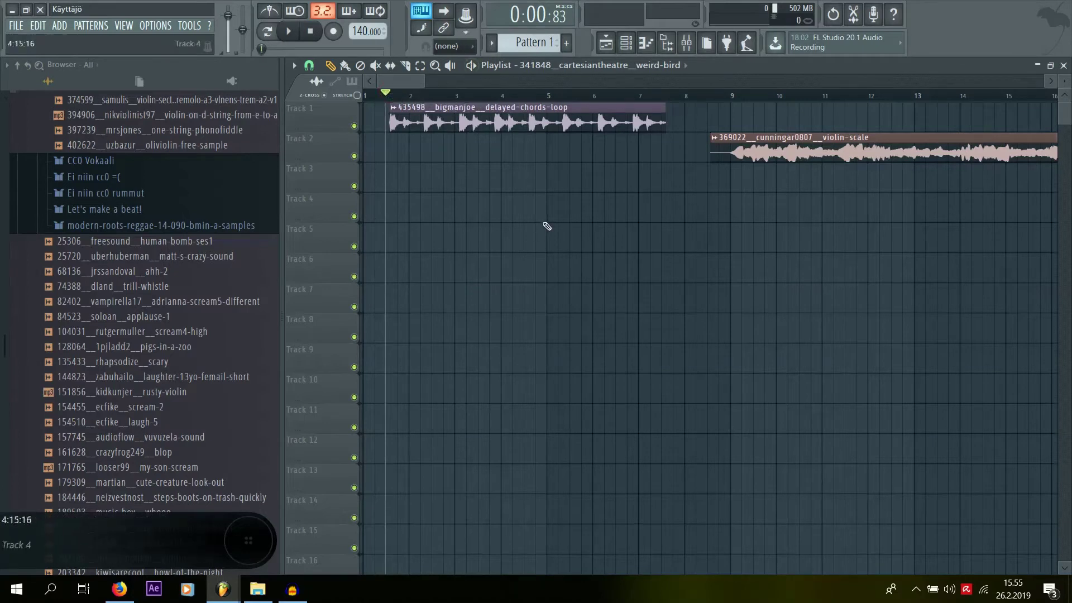
{"action": "key", "text": "space"}
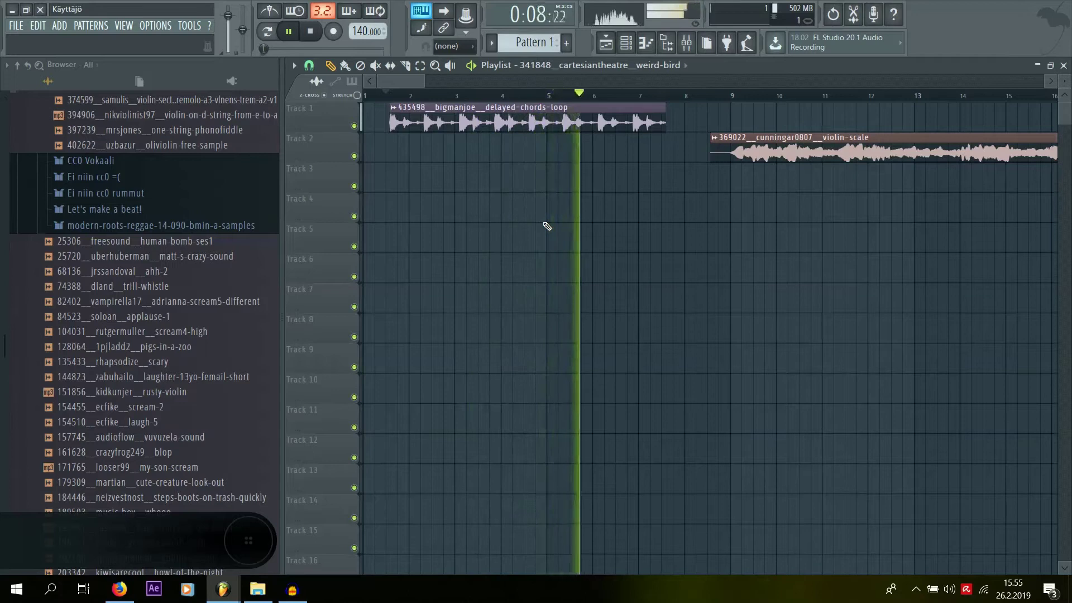
{"action": "key", "text": "space"}
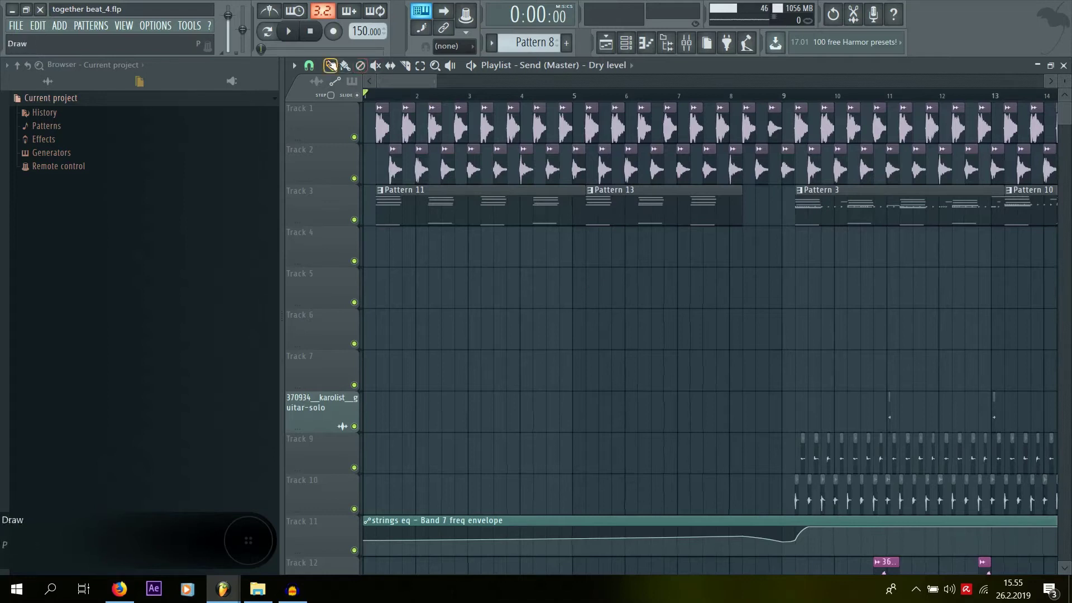
Play the together beat_4 project from just after bar 1 to hear the chord loop slices on Tracks 1 and 2.
{"action": "left_click", "coordinate": [378, 96]}
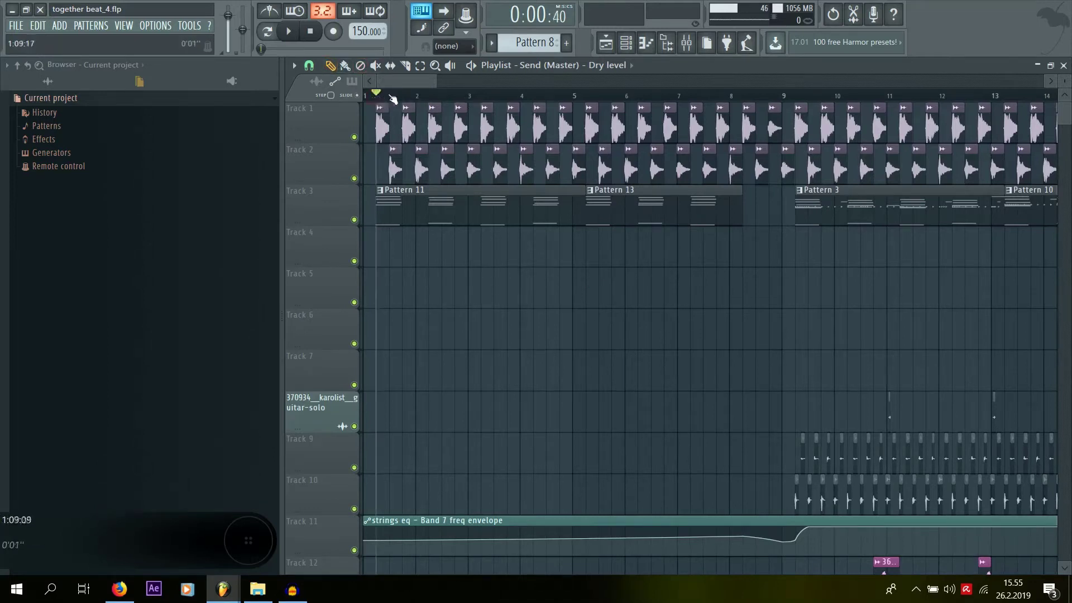
{"action": "key", "text": "space"}
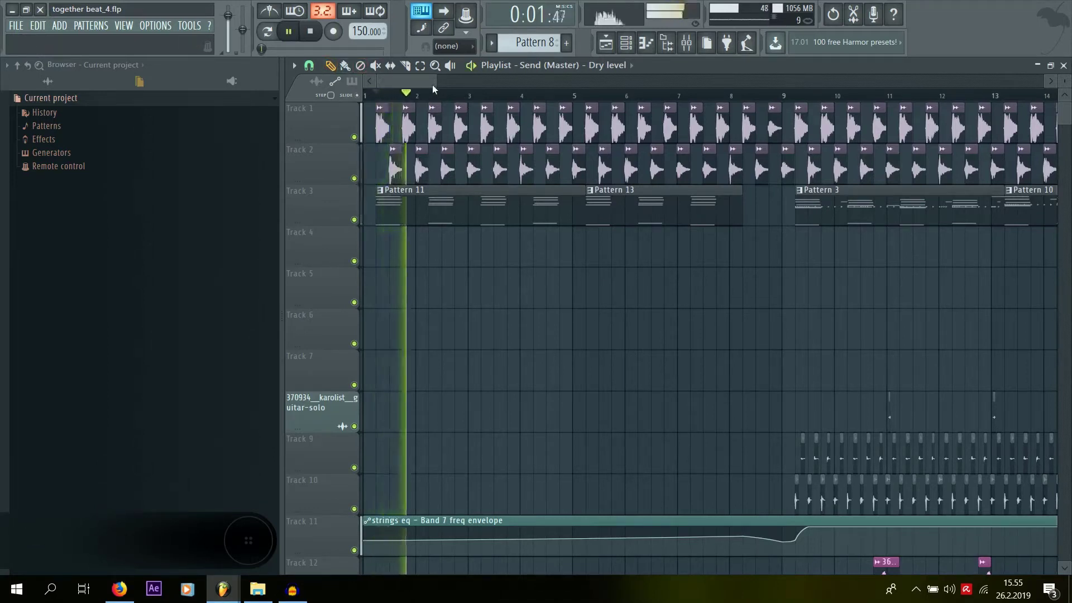
{"action": "scroll", "coordinate": [547, 98], "scroll_direction": "down", "scroll_amount": 3}
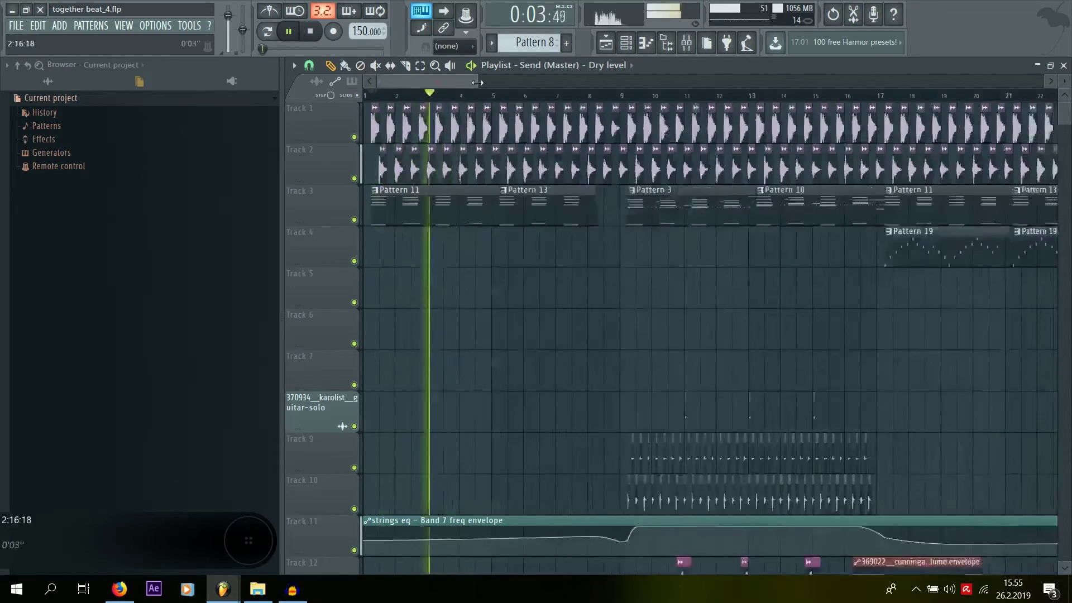
Play the violin-scale sample on Track 2, and play together beat_4 from bar 9 to hear the violin slices.
{"action": "left_click", "coordinate": [555, 96]}
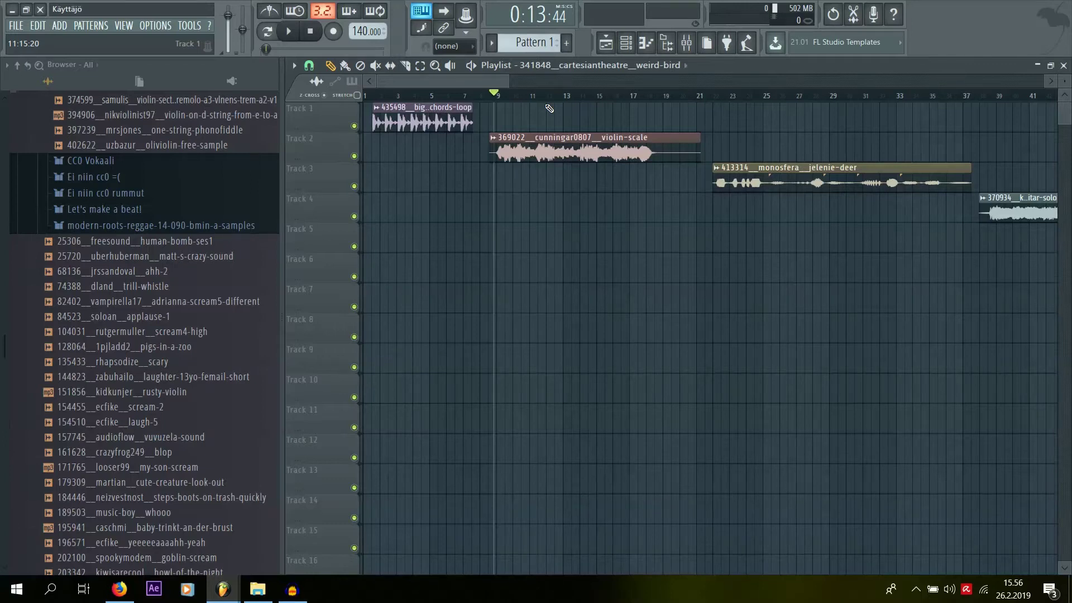
{"action": "key", "text": "space"}
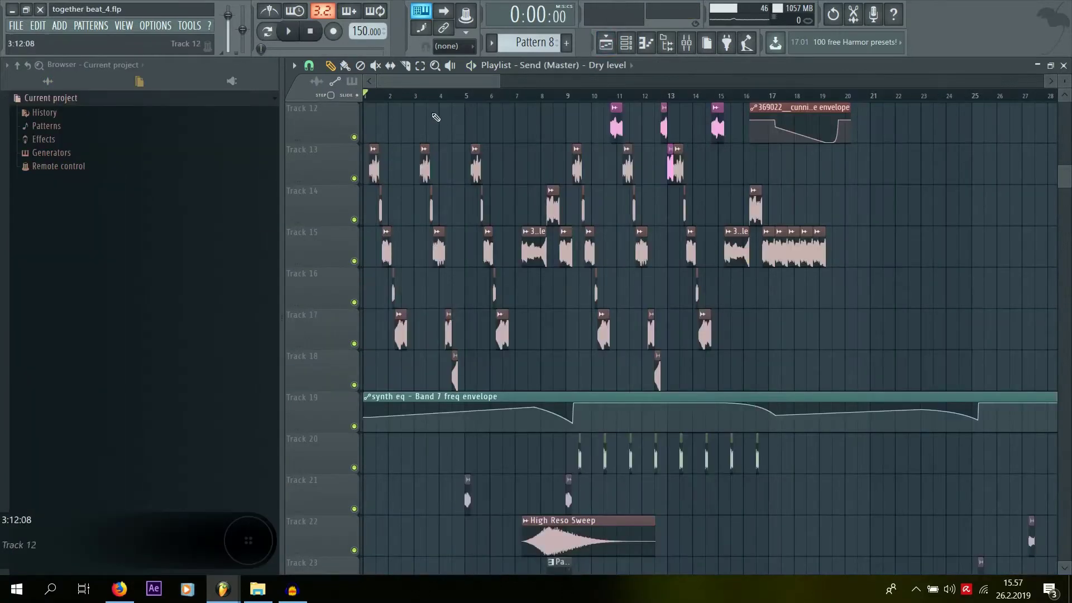
{"action": "left_click", "coordinate": [566, 95]}
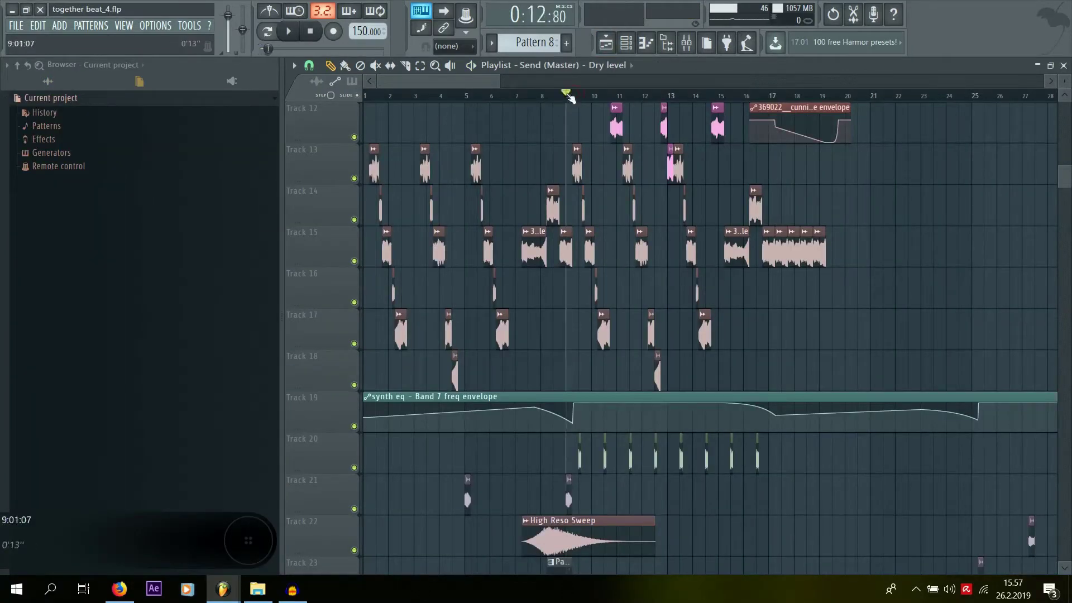
{"action": "key", "text": "space"}
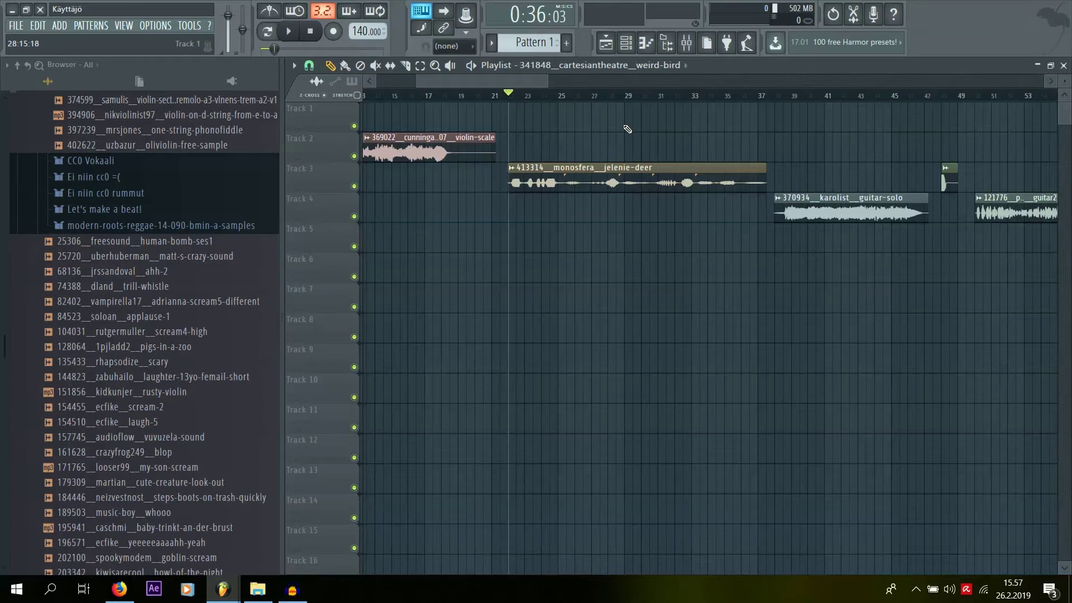
Play the jelenie-deer sample on Track 3 from its start and its end, and play together beat_4 from bar 57.
{"action": "key", "text": "space"}
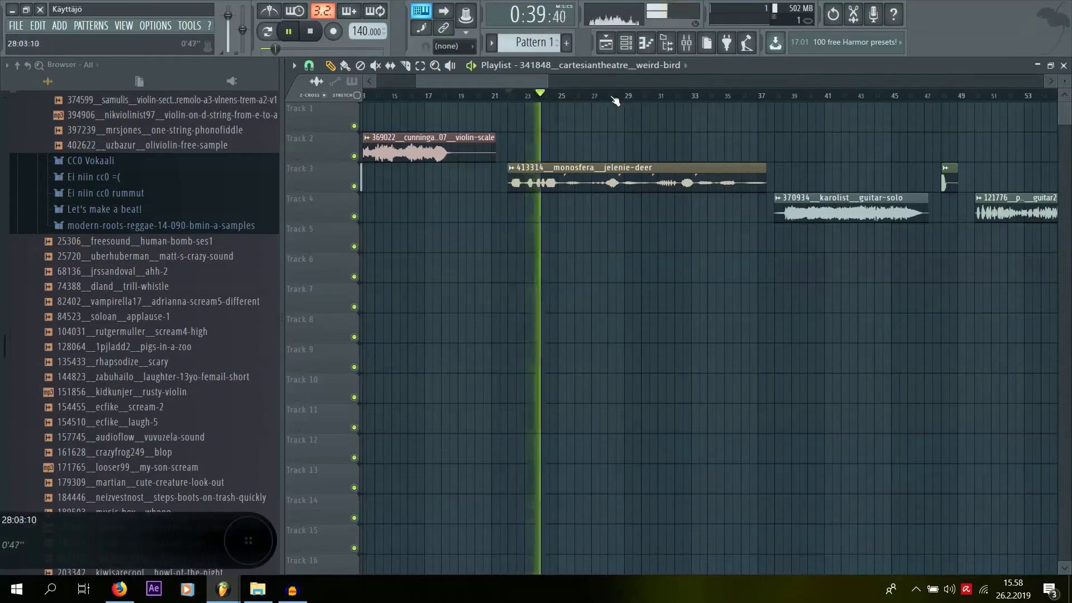
{"action": "left_click_drag", "start_coordinate": [614, 99], "coordinate": [757, 98]}
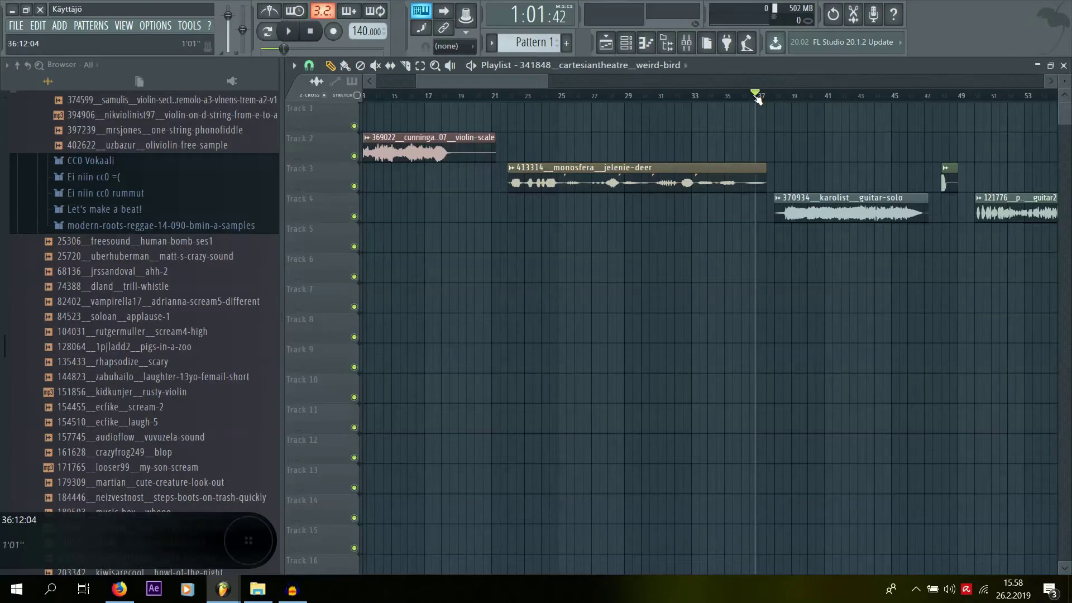
{"action": "scroll", "coordinate": [757, 99], "scroll_direction": "up", "scroll_amount": 4}
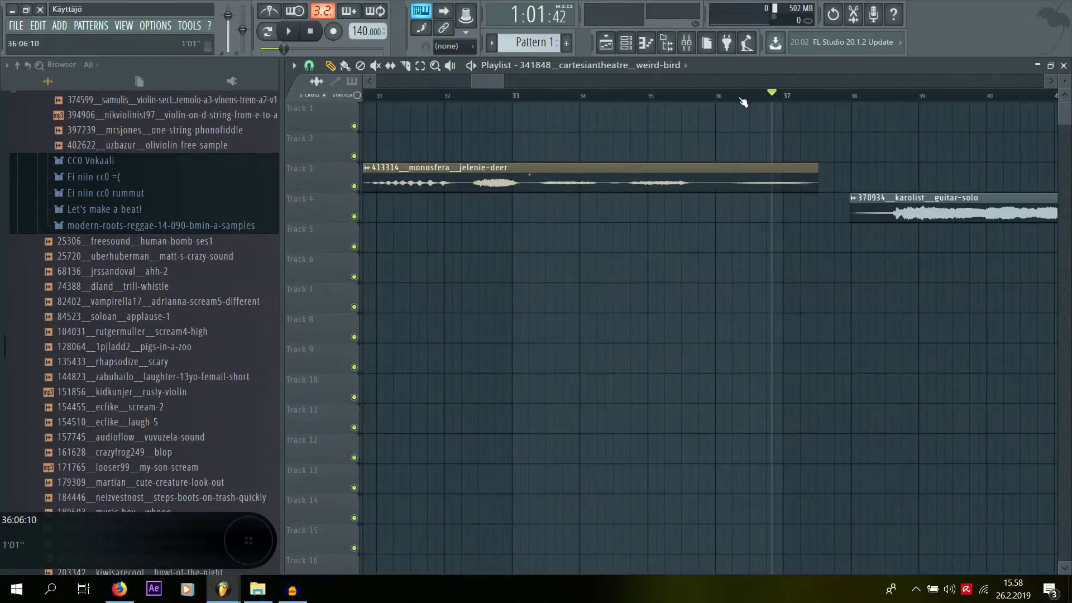
{"action": "left_click_drag", "start_coordinate": [743, 101], "coordinate": [806, 98]}
{"action": "key", "text": "space"}
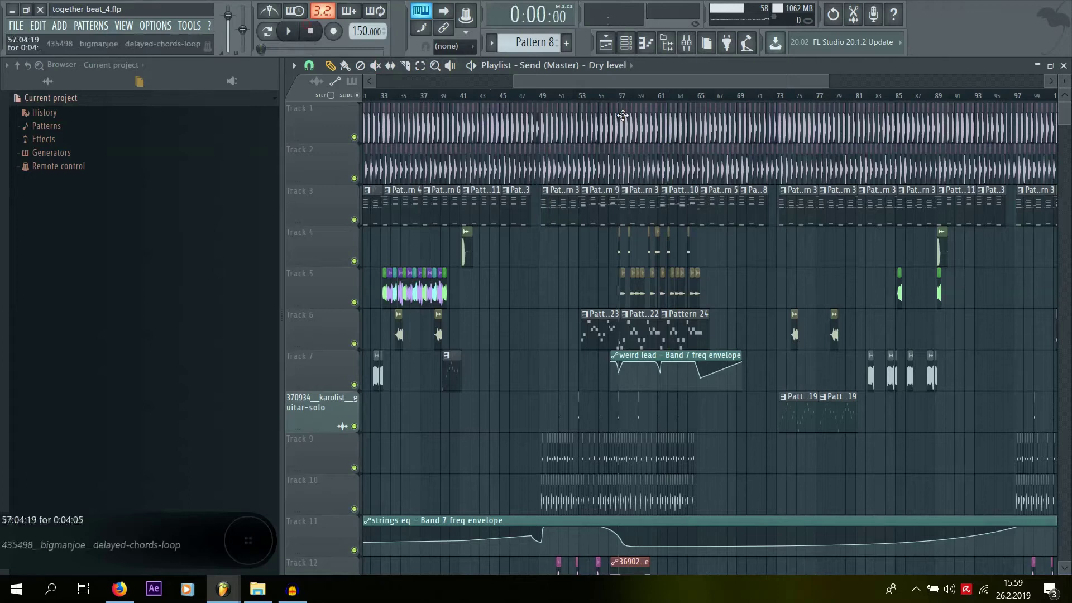
{"action": "left_click", "coordinate": [619, 95]}
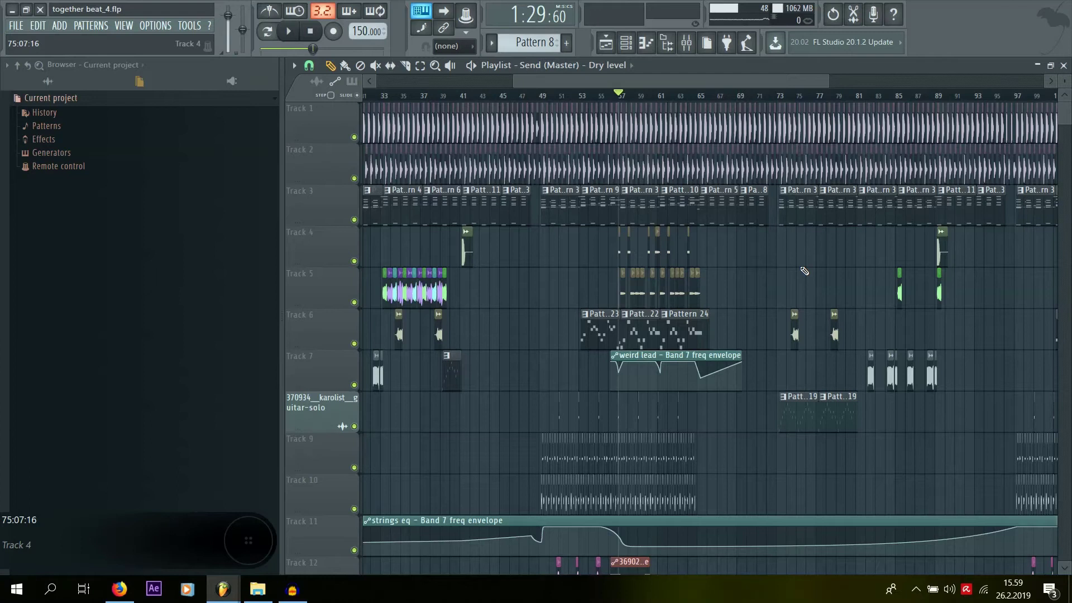
{"action": "key", "text": "space"}
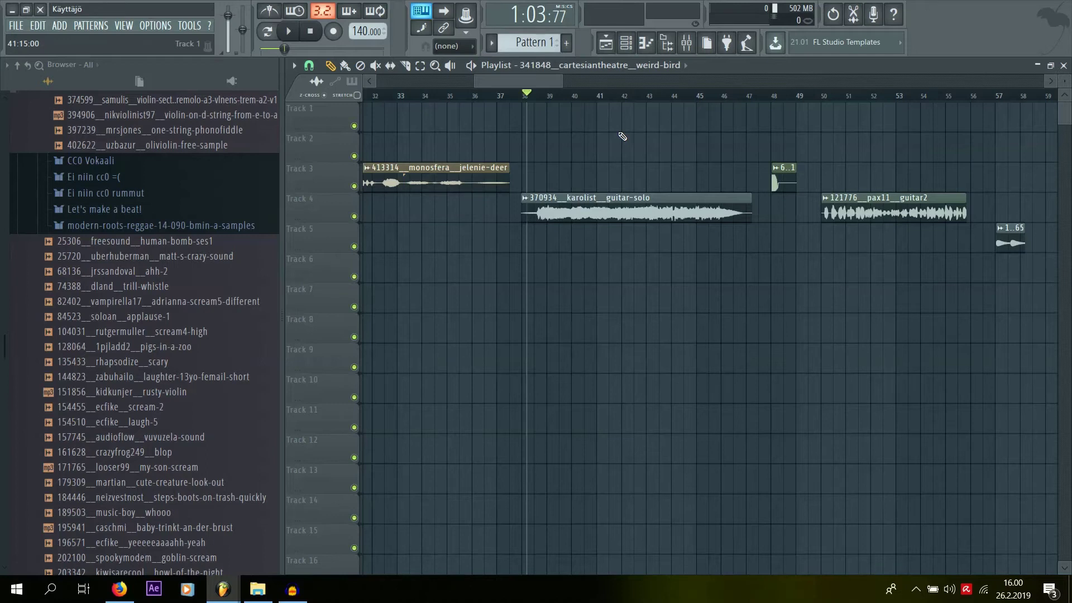
Play the guitar-solo sample on Track 4, and play together beat_4 from about bar 25 to hear its slices on Track 7.
{"action": "key", "text": "space"}
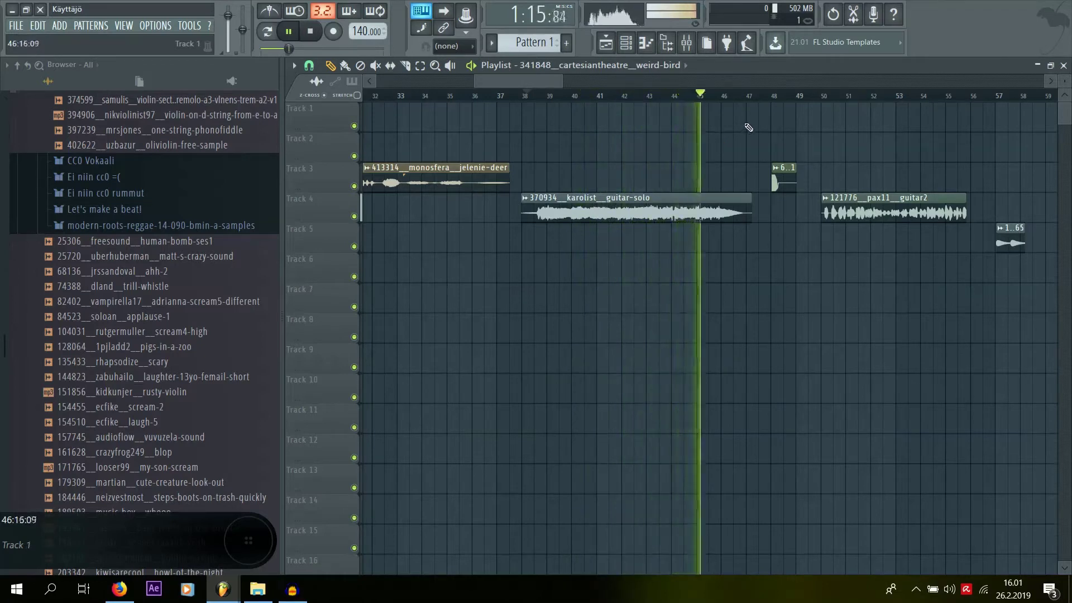
{"action": "key", "text": "space"}
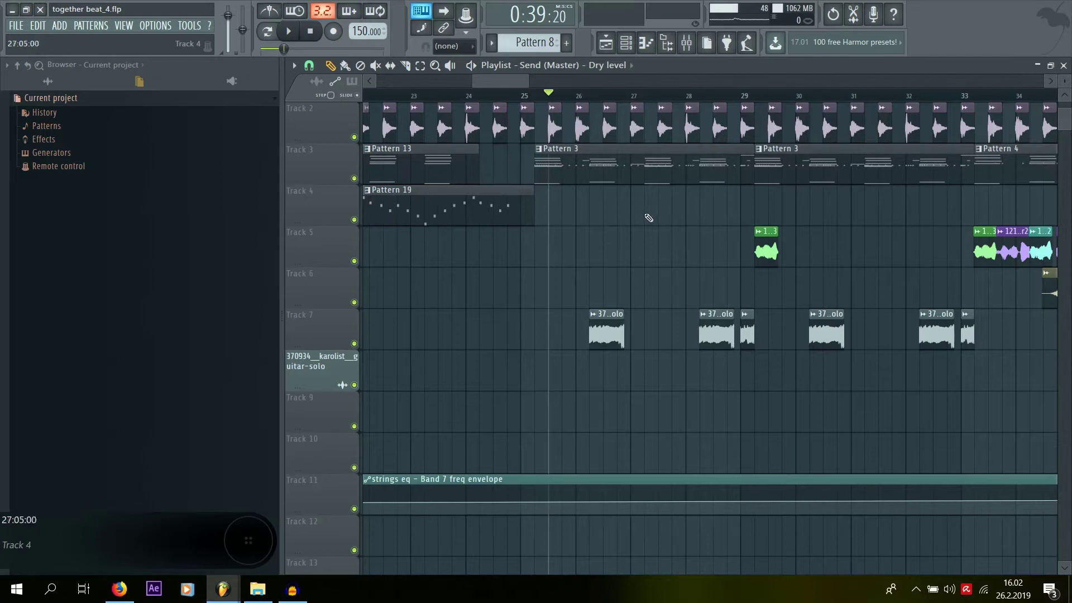
{"action": "key", "text": "space"}
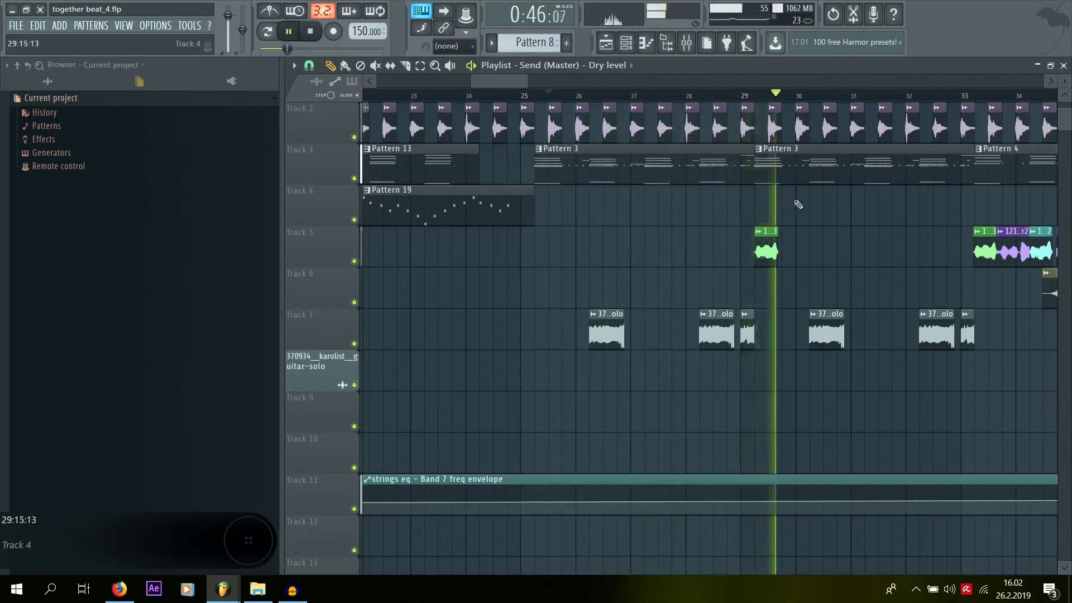
{"action": "key", "text": "space"}
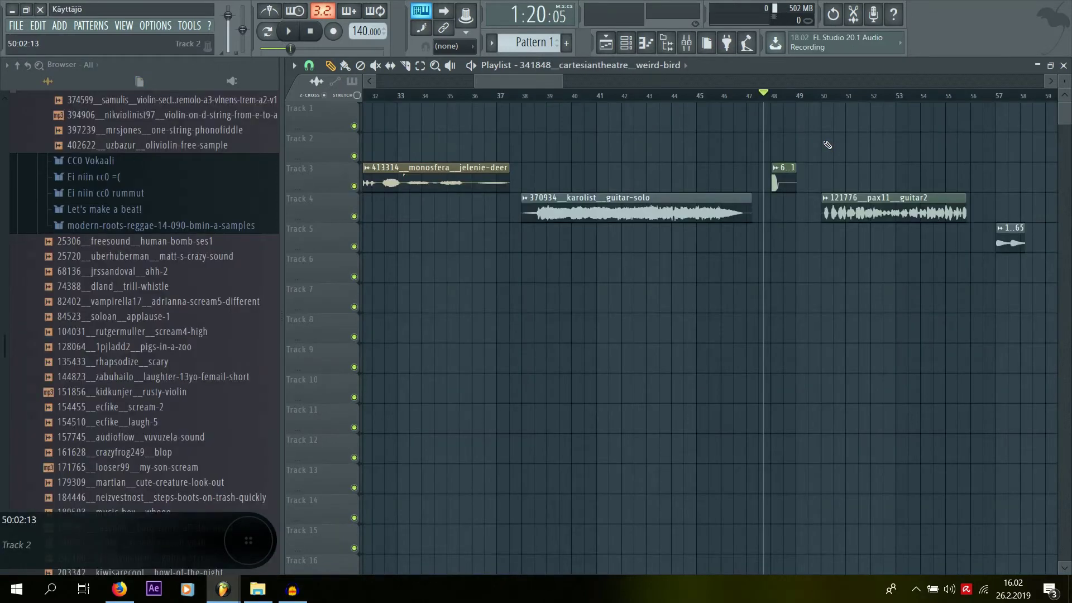
Play the hardcore-bass-1 sample on Track 3, and play together beat_4's playlist from bar 41 to hear that clip in use.
{"action": "key", "text": "space"}
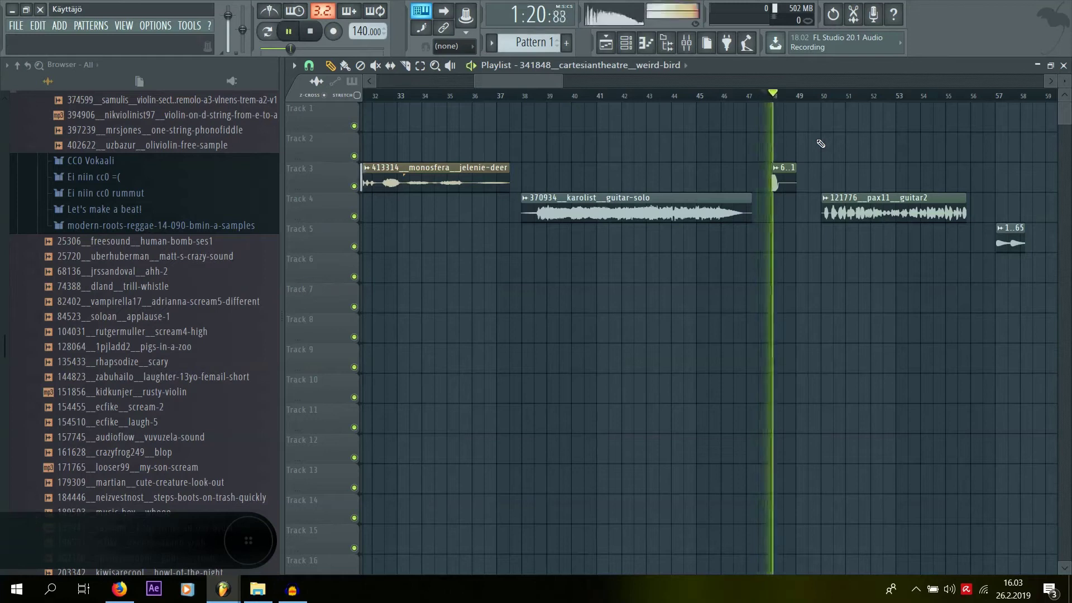
{"action": "key", "text": "space"}
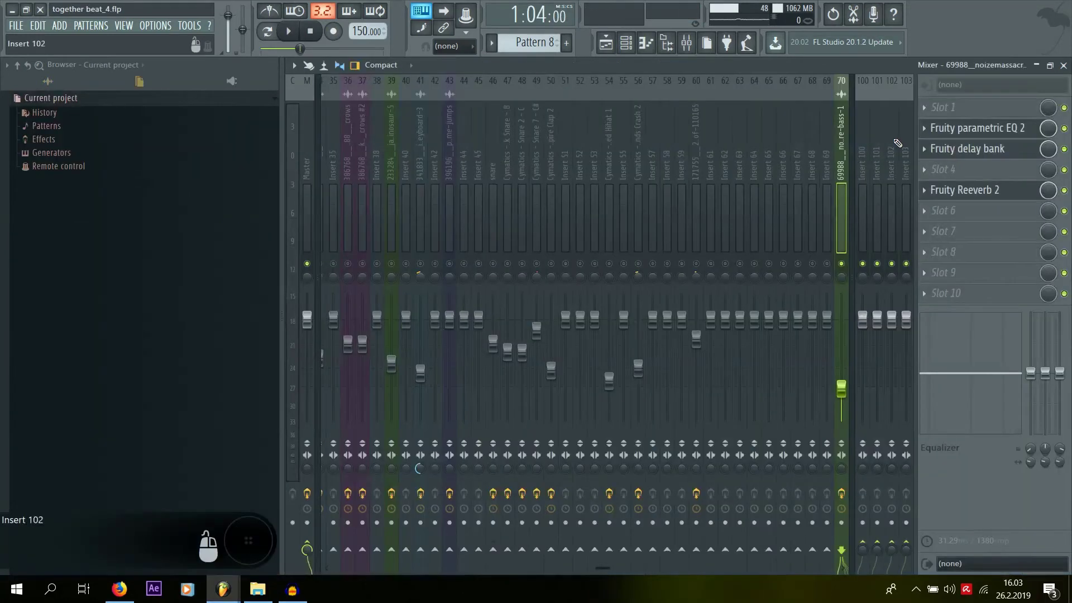
{"action": "key", "text": "F5"}
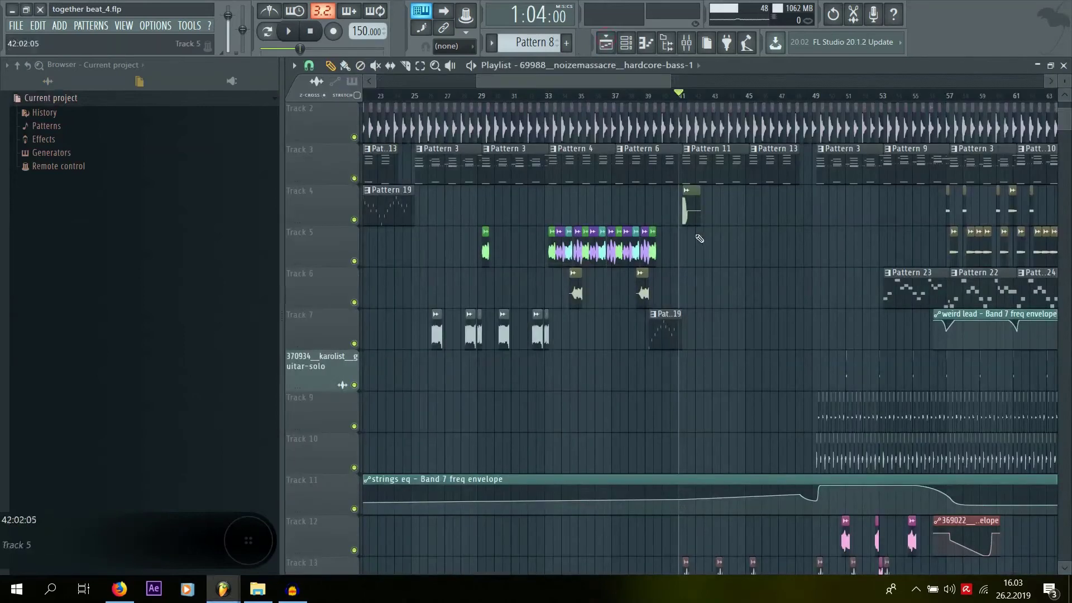
{"action": "key", "text": "space"}
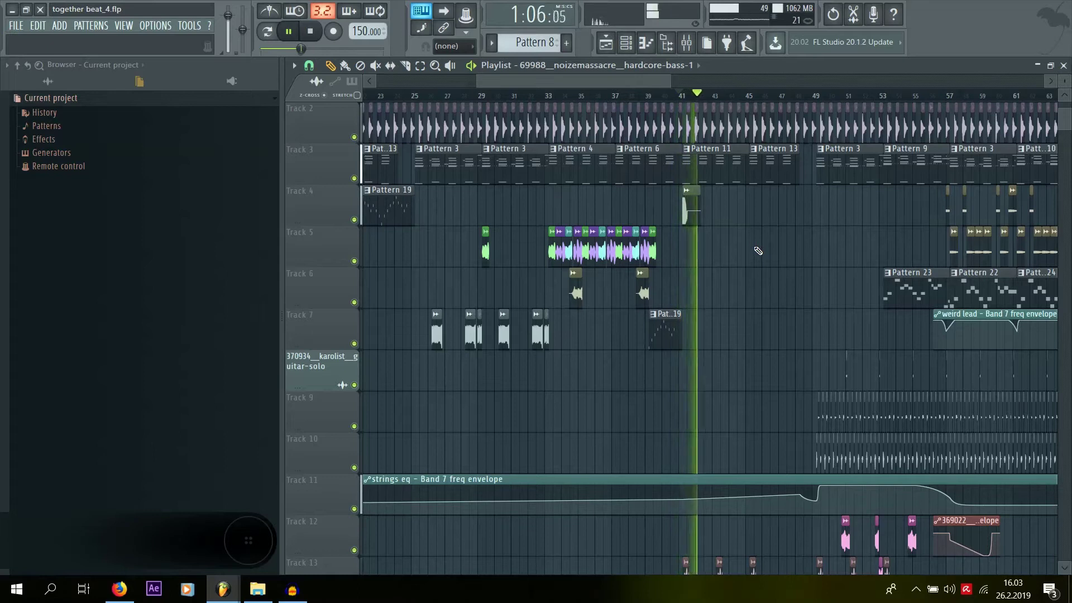
{"action": "key", "text": "space"}
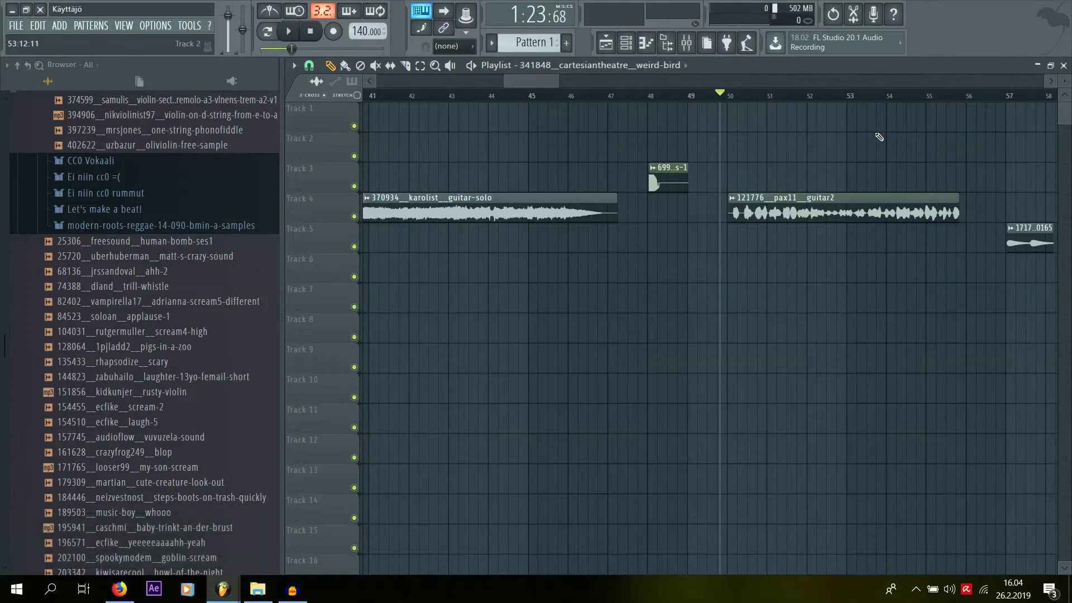
Play the guitar2 sample on Track 4, and play together beat_4 from bar 33 to hear its coloured slices on Track 5.
{"action": "key", "text": "space"}
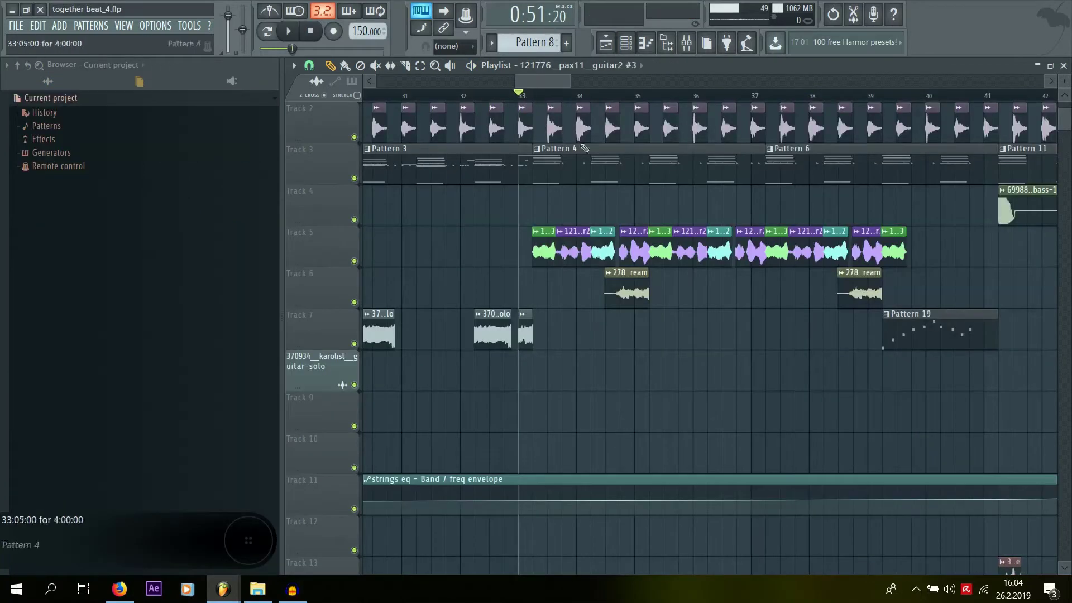
{"action": "key", "text": "space"}
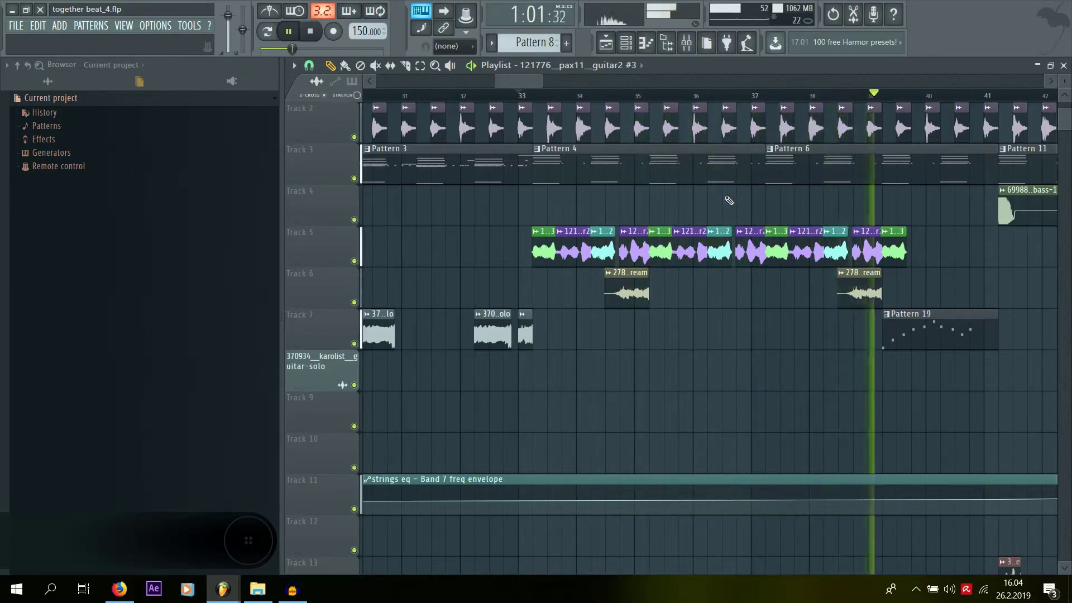
{"action": "key", "text": "space"}
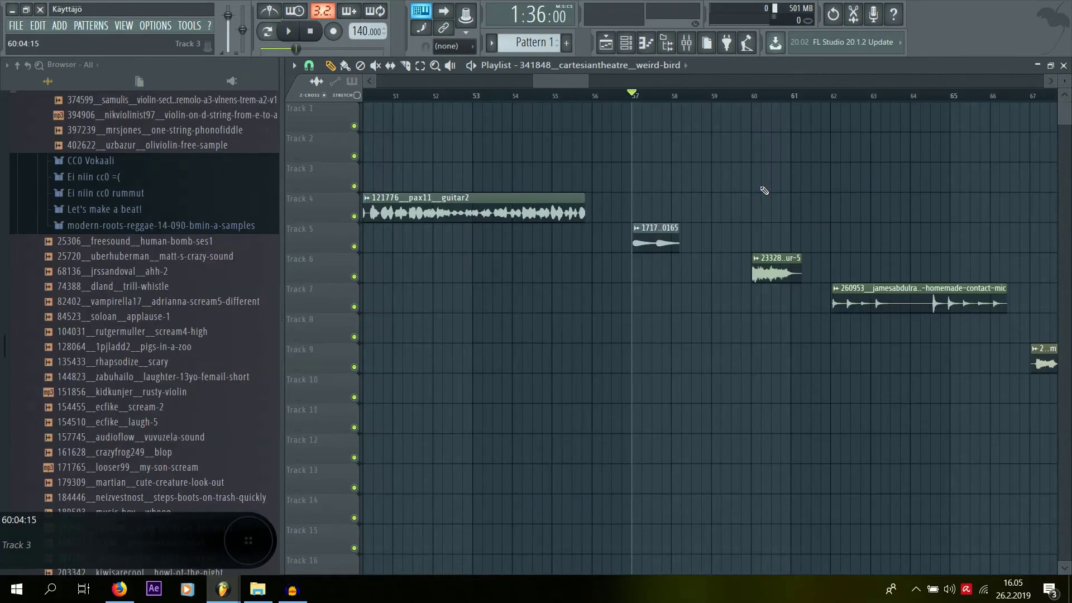
Play the 1717..0165 sample on Track 5 at bar 57, and play together beat_4 from bar 17 to hear Pattern 19.
{"action": "key", "text": "space"}
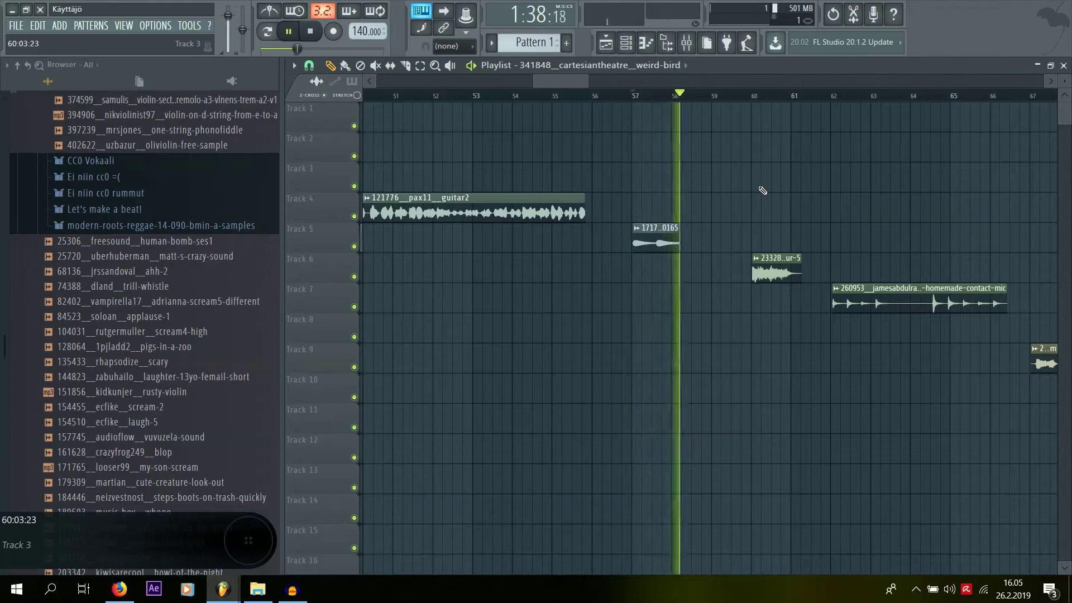
{"action": "key", "text": "space"}
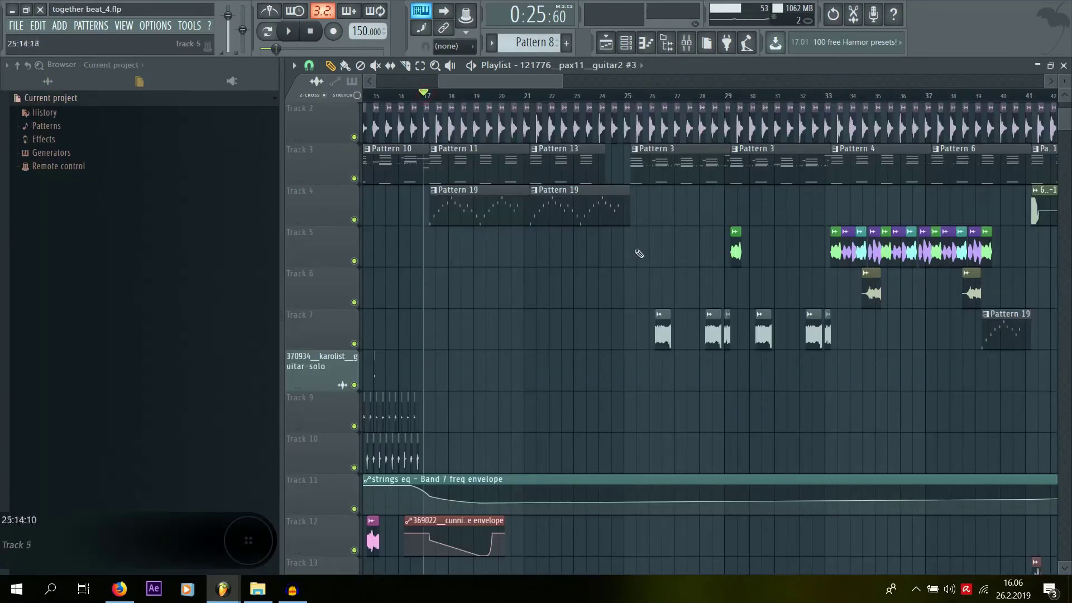
{"action": "key", "text": "space"}
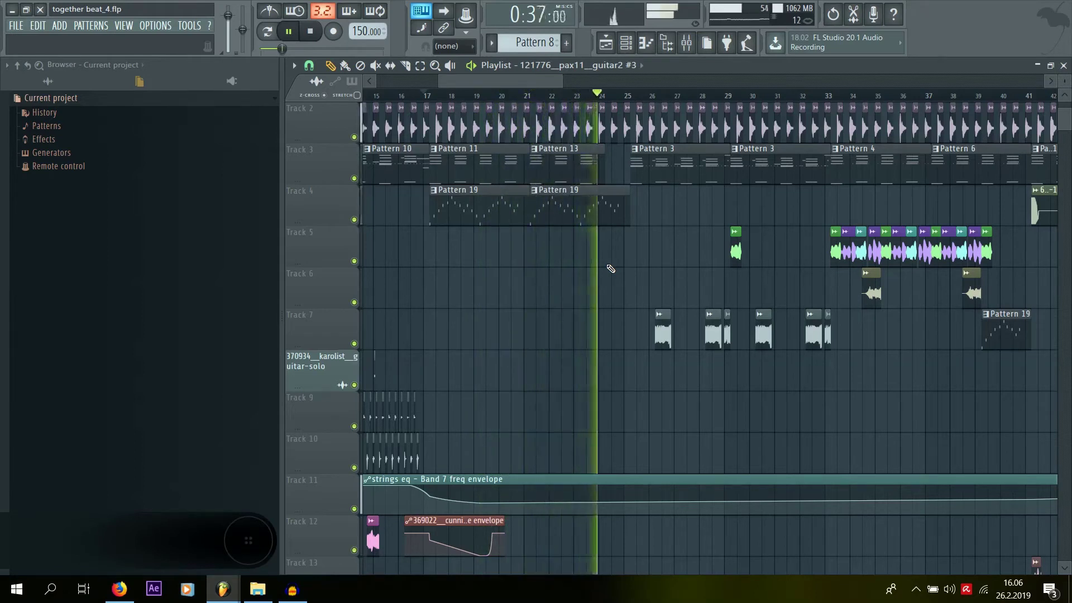
{"action": "key", "text": "space"}
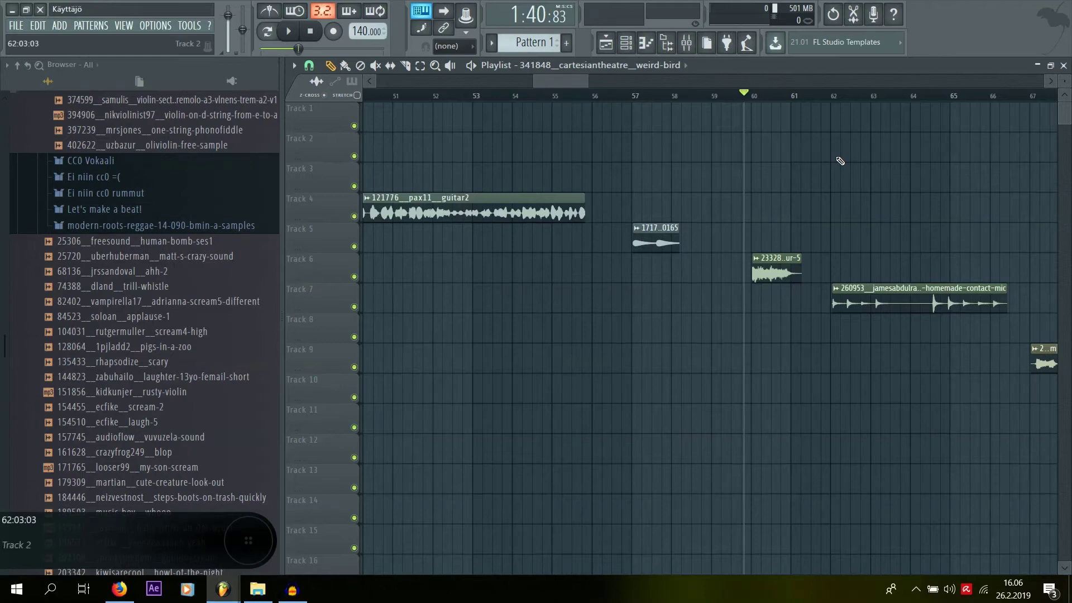
Play the dinosaur-5 sample on Track 6, inspect its Track 20 clip's settings and mixer track in together beat_4, and play from about bar 9.
{"action": "key", "text": "space"}
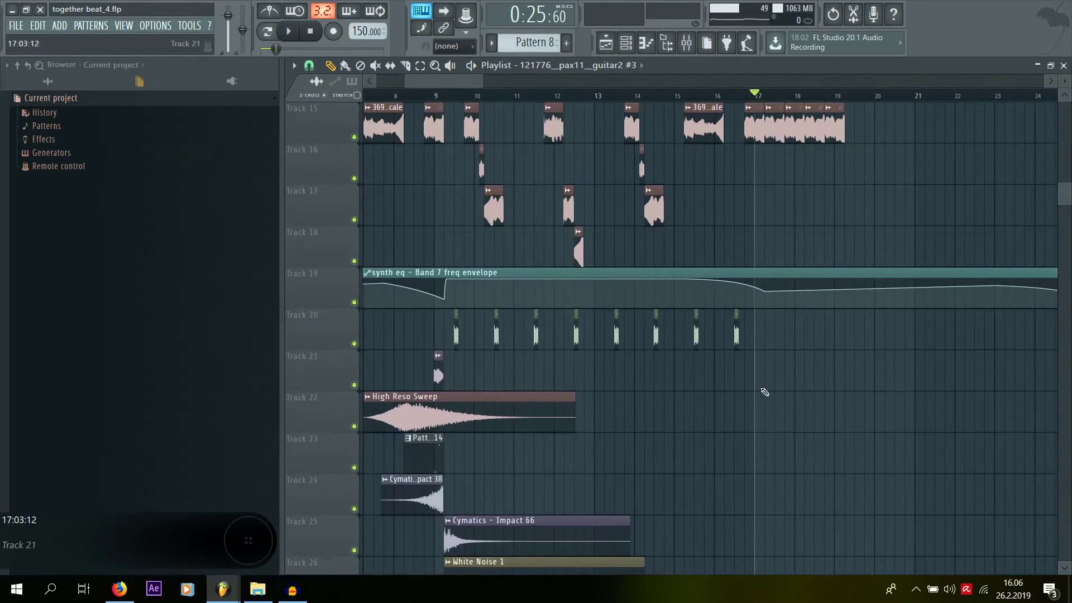
{"action": "scroll", "coordinate": [439, 209], "scroll_direction": "up", "scroll_amount": 3}
{"action": "left_click", "coordinate": [456, 94]}
{"action": "double_click", "coordinate": [476, 334]}
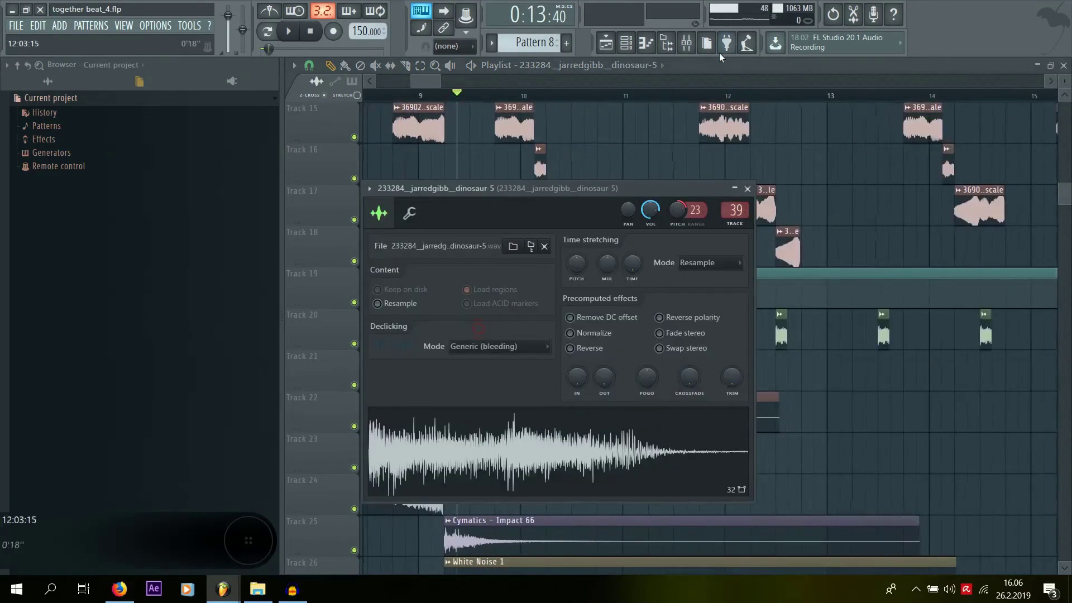
{"action": "left_click", "coordinate": [687, 42]}
{"action": "left_click", "coordinate": [605, 43]}
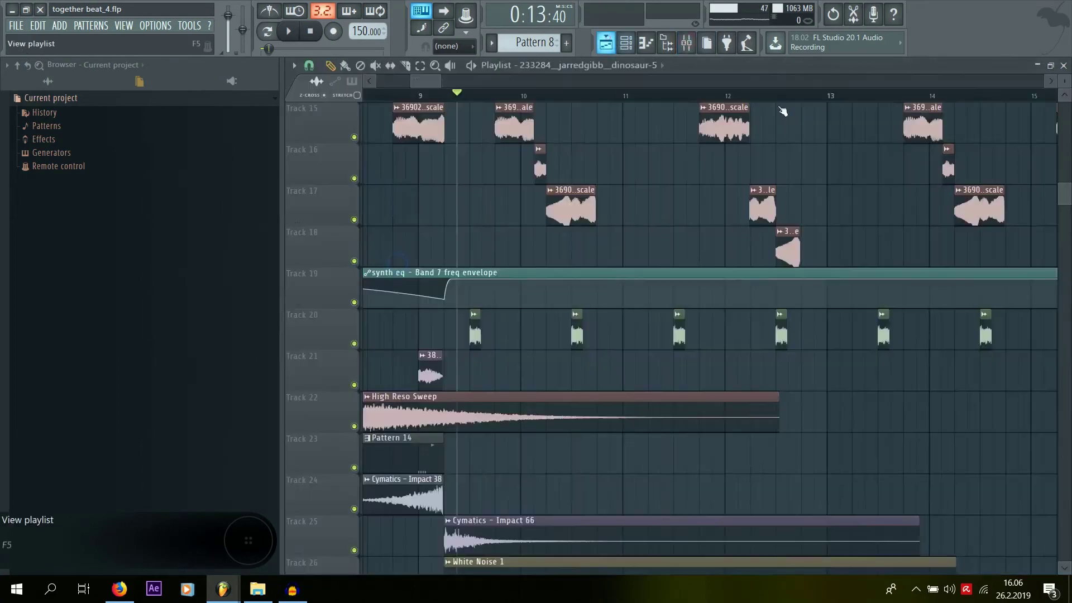
{"action": "key", "text": "space"}
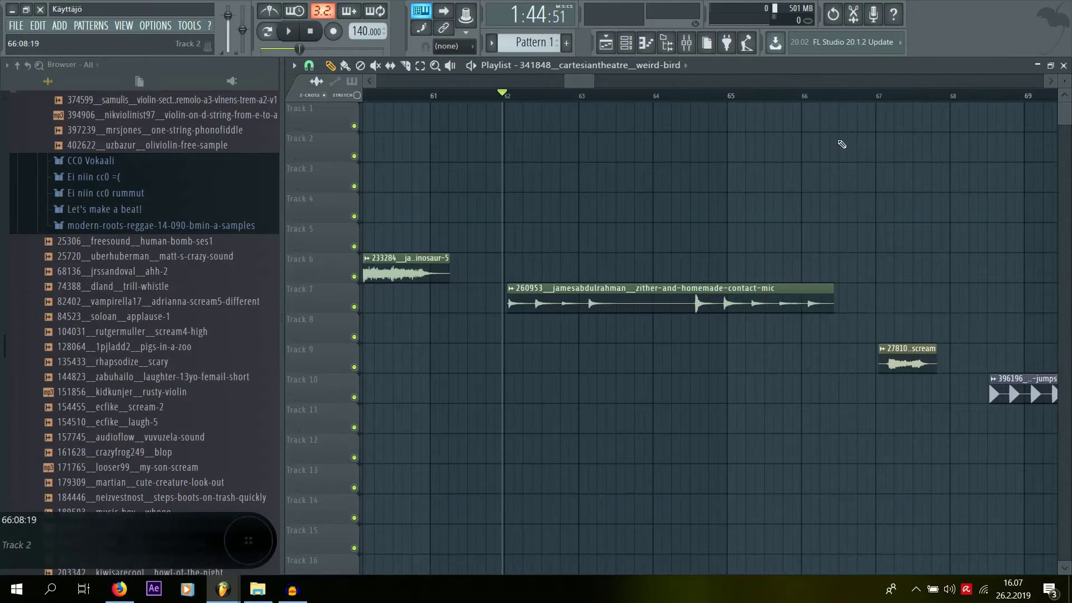
Play the zither-and-homemade-contact-mic sample on Track 7, and play together beat_4 from bar 57.
{"action": "key", "text": "space"}
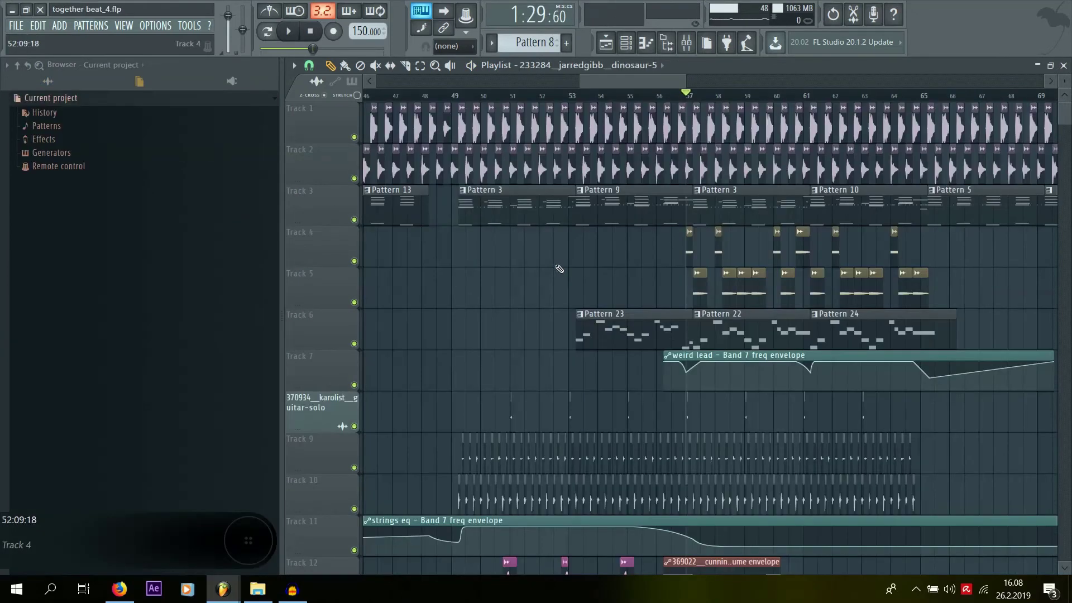
{"action": "key", "text": "space"}
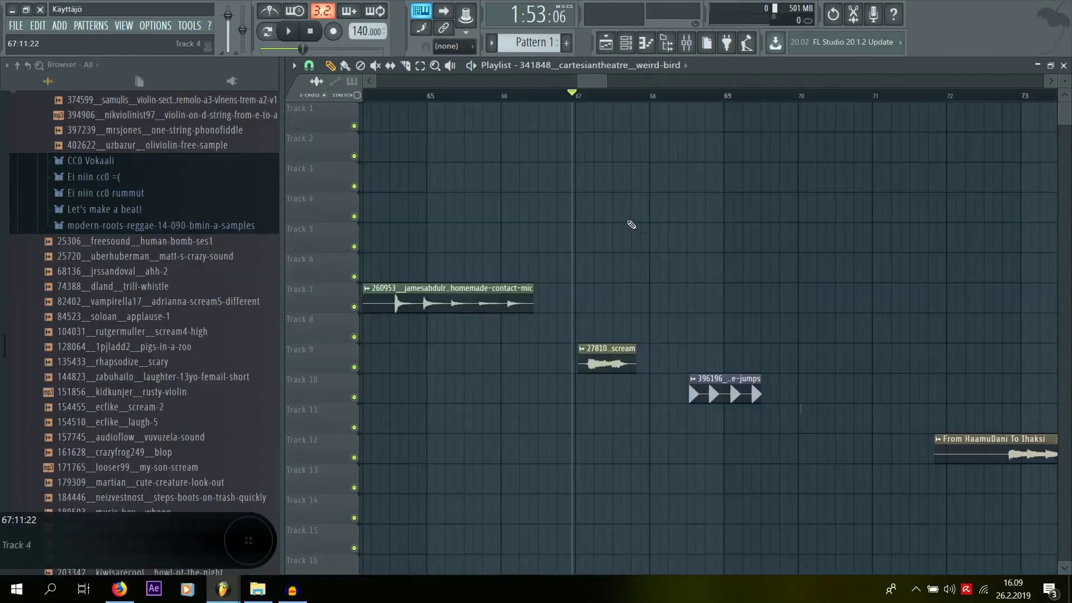
Play the girl-scream sample on Track 9, and play together beat_4's playlist from about bar 74 to hear its Track 6 clip.
{"action": "key", "text": "space"}
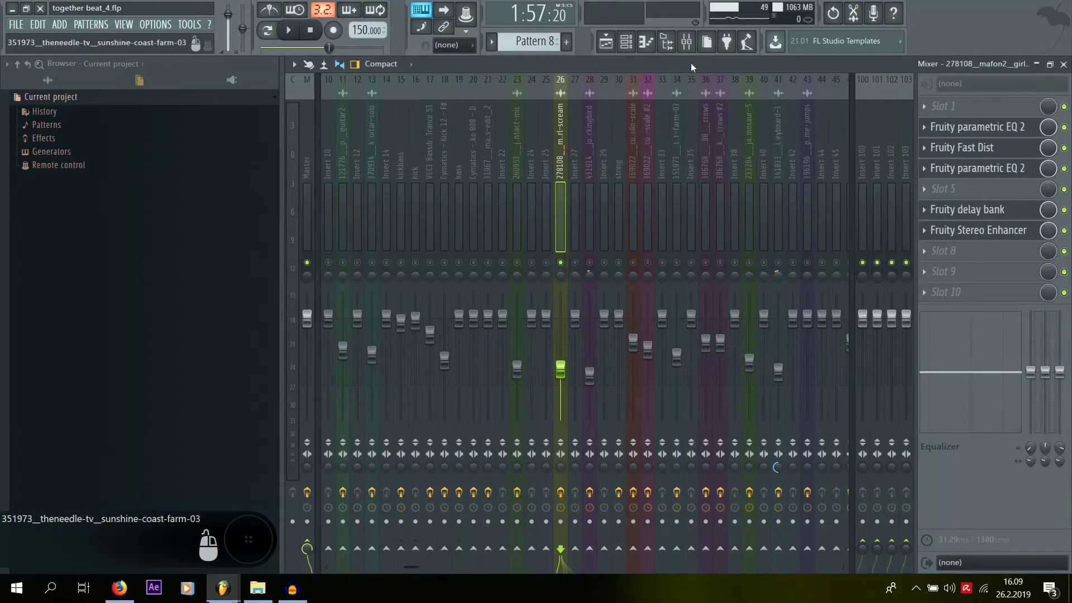
{"action": "left_click", "coordinate": [605, 41]}
{"action": "scroll", "coordinate": [750, 284], "scroll_direction": "up", "scroll_amount": 2}
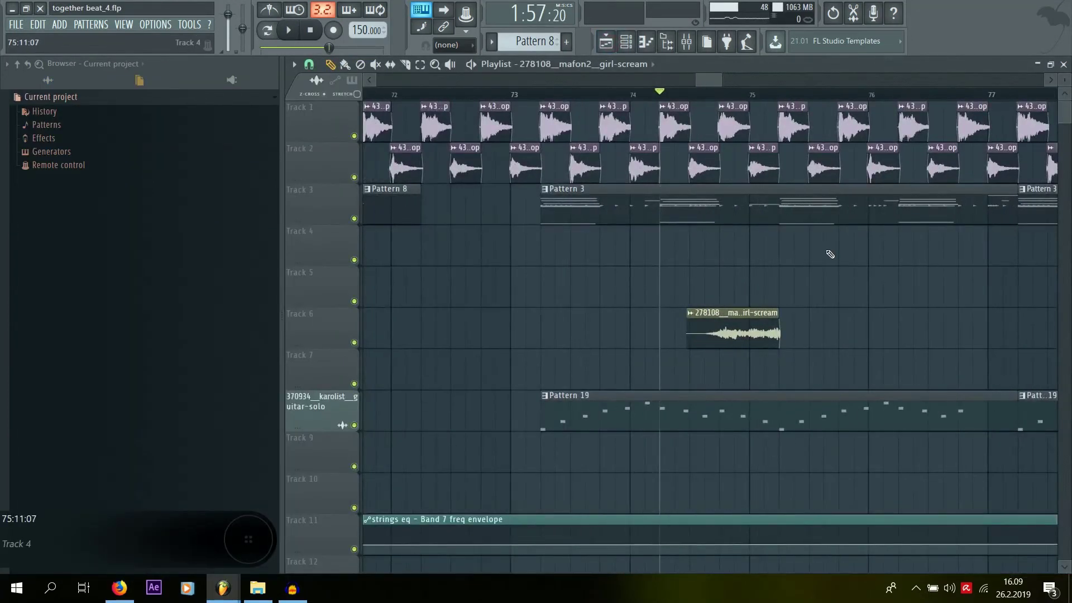
{"action": "scroll", "coordinate": [840, 290], "scroll_direction": "down", "scroll_amount": 4}
{"action": "left_click_drag", "start_coordinate": [704, 81], "coordinate": [711, 84]}
{"action": "key", "text": "space"}
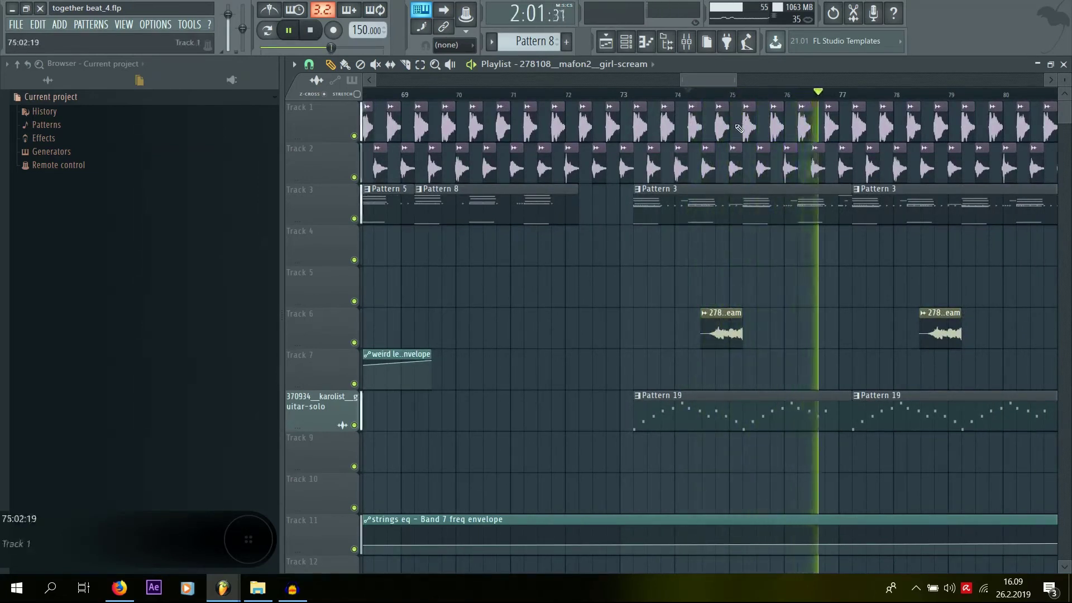
{"action": "key", "text": "space"}
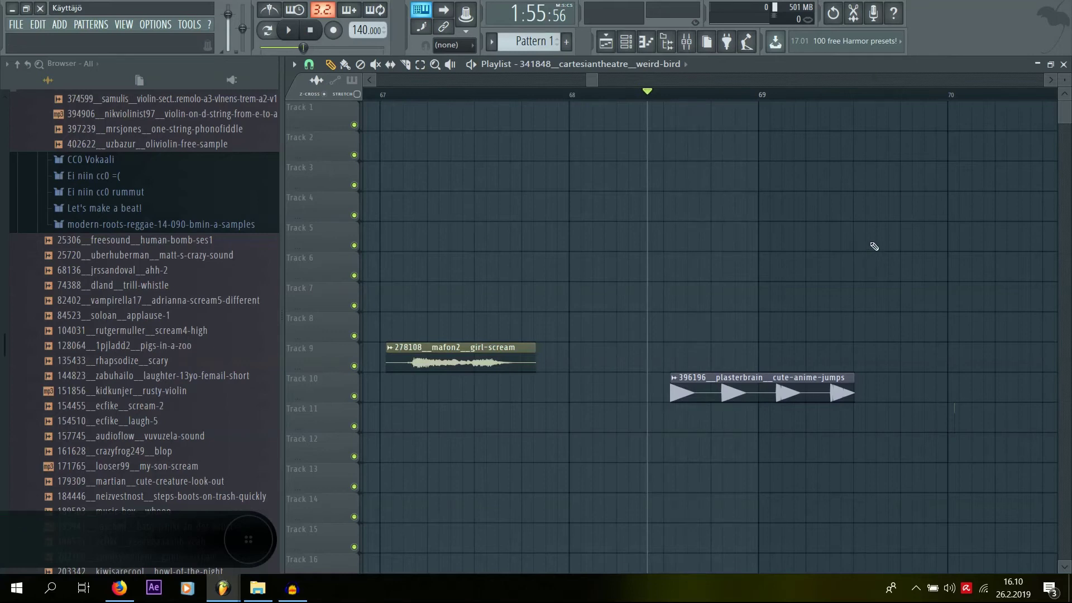
Play the cute-anime-jumps sample on Track 10, and play together beat_4 from about bar 88 to hear its Track 41 clip with envelopes.
{"action": "key", "text": "space"}
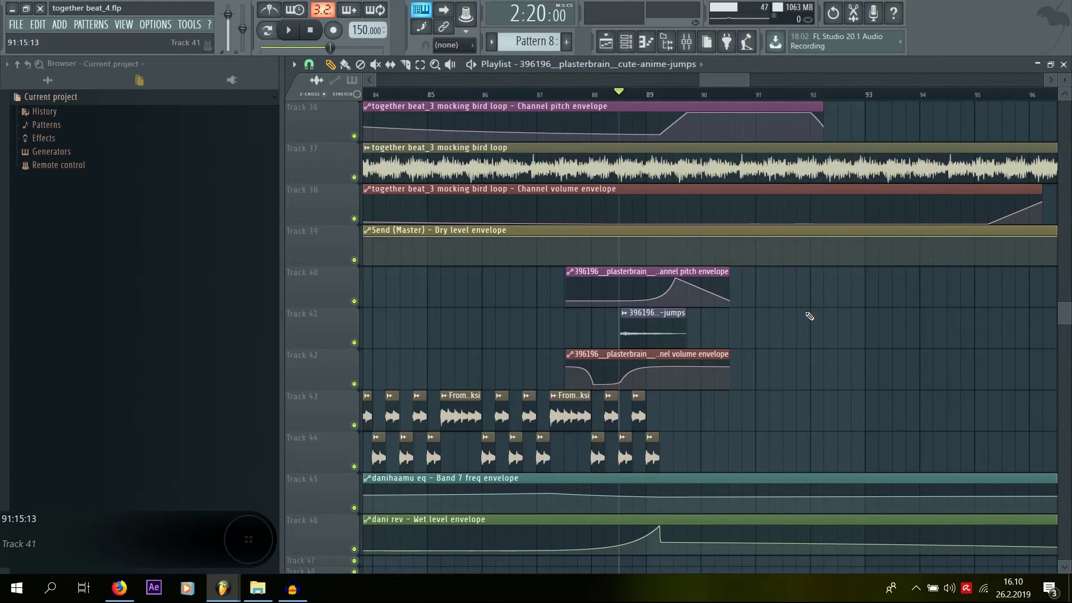
{"action": "key", "text": "space"}
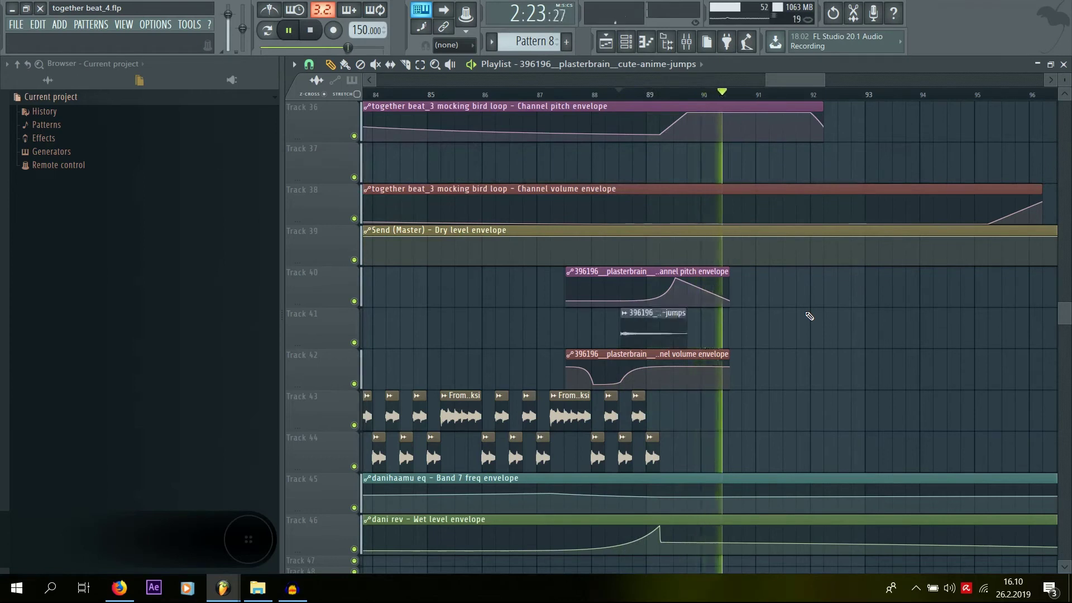
{"action": "key", "text": "space"}
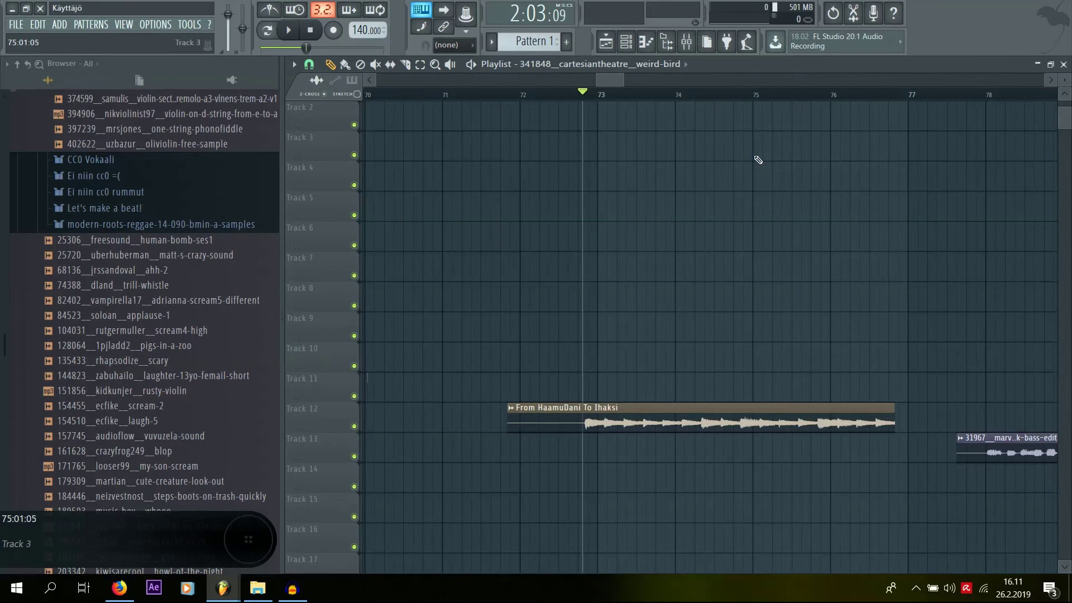
Play the From HaamuDani To Ihaksi sample on Track 12, and play together beat_4 from bar 65.
{"action": "key", "text": "space"}
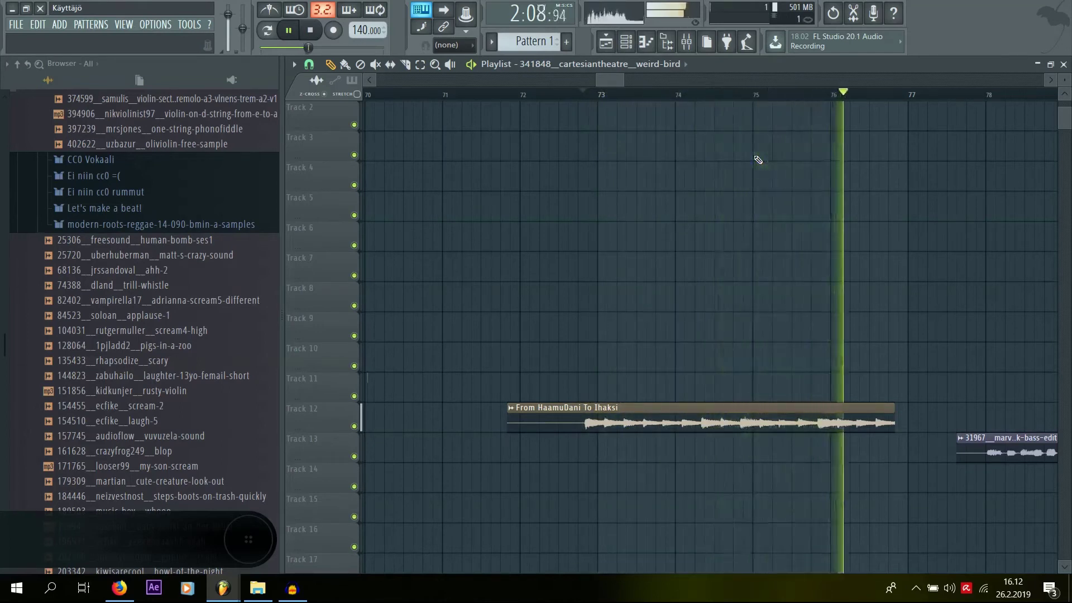
{"action": "key", "text": "space"}
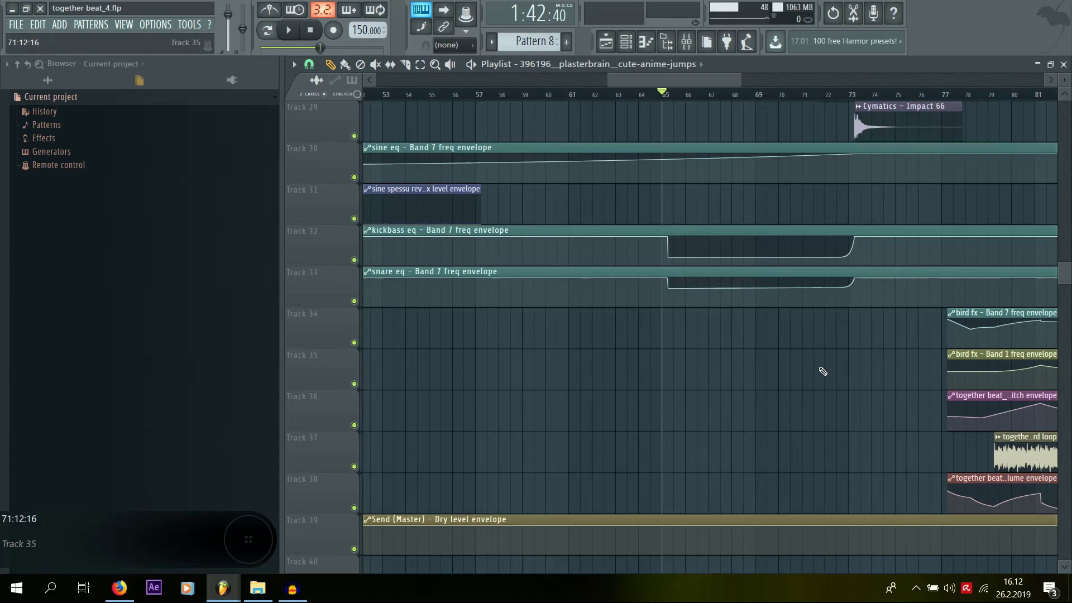
{"action": "key", "text": "space"}
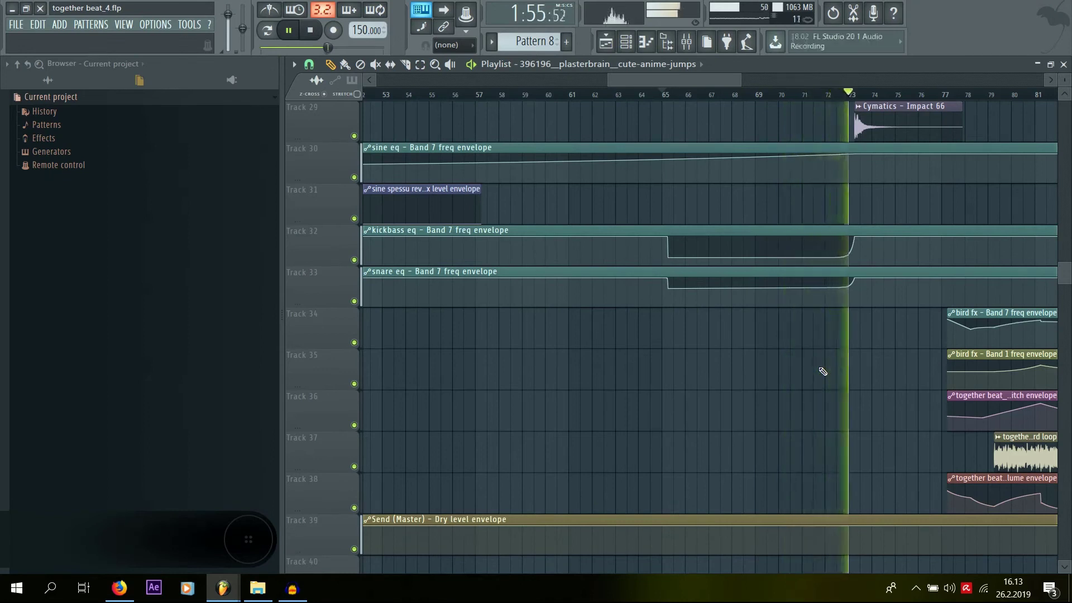
{"action": "key", "text": "space"}
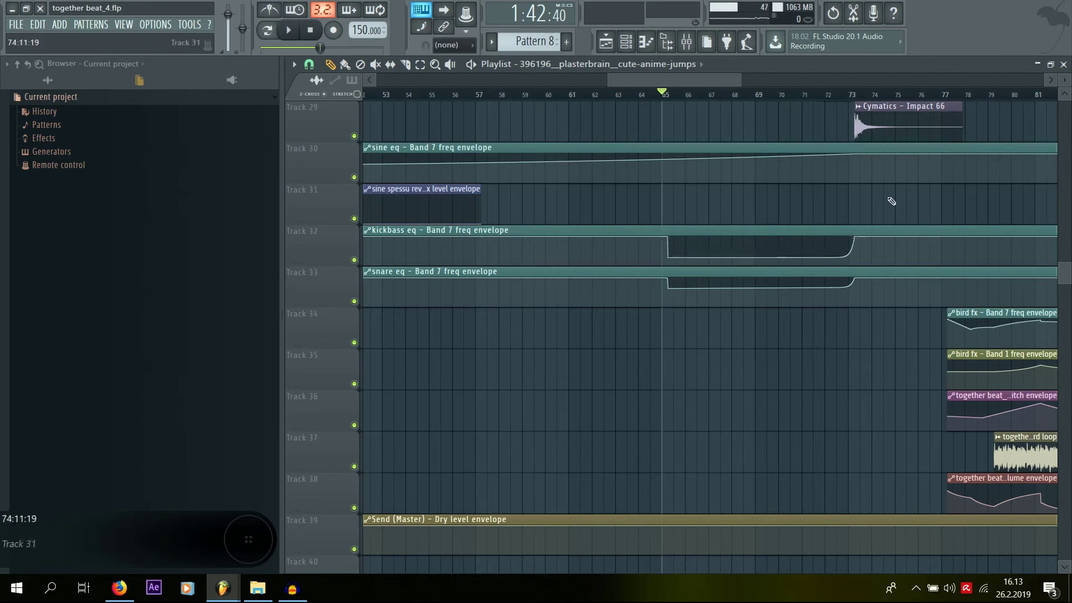
{"action": "scroll", "coordinate": [892, 201], "scroll_direction": "down", "scroll_amount": 1}
{"action": "scroll", "coordinate": [891, 201], "scroll_direction": "down", "scroll_amount": 2}
{"action": "left_click_drag", "start_coordinate": [664, 79], "coordinate": [762, 82]}
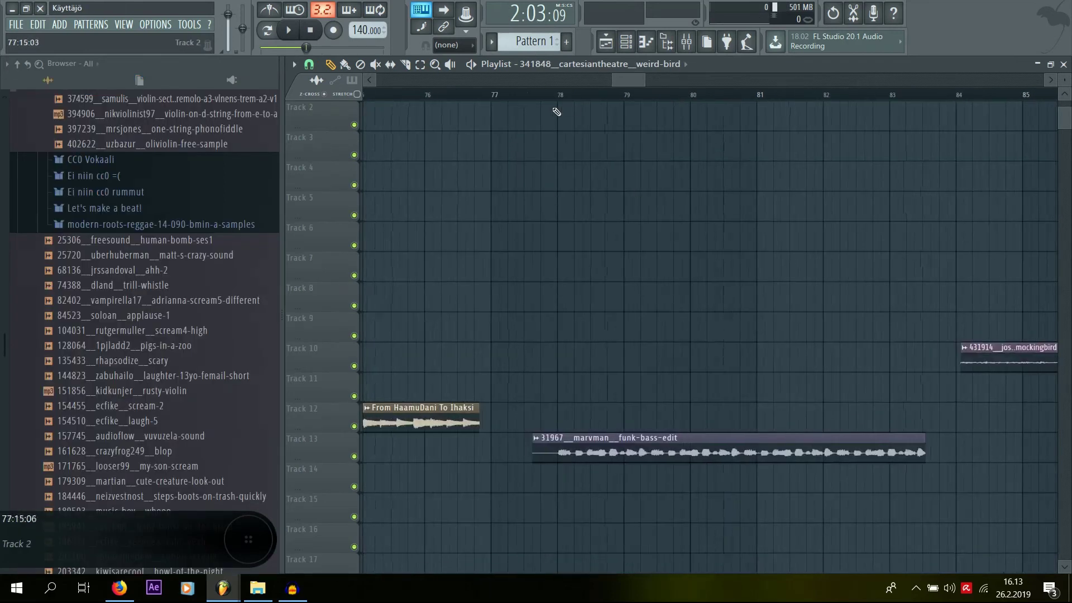
Play the funk-bass-edit sample on Track 13 from its start near bar 78.
{"action": "left_click", "coordinate": [541, 94]}
{"action": "key", "text": "space"}
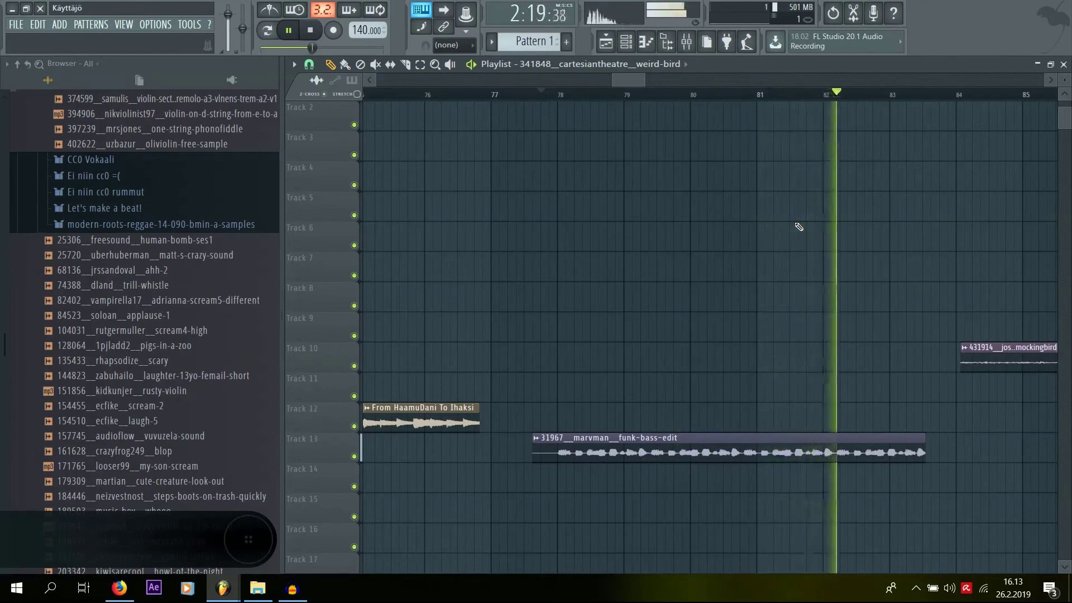
{"action": "key", "text": "space"}
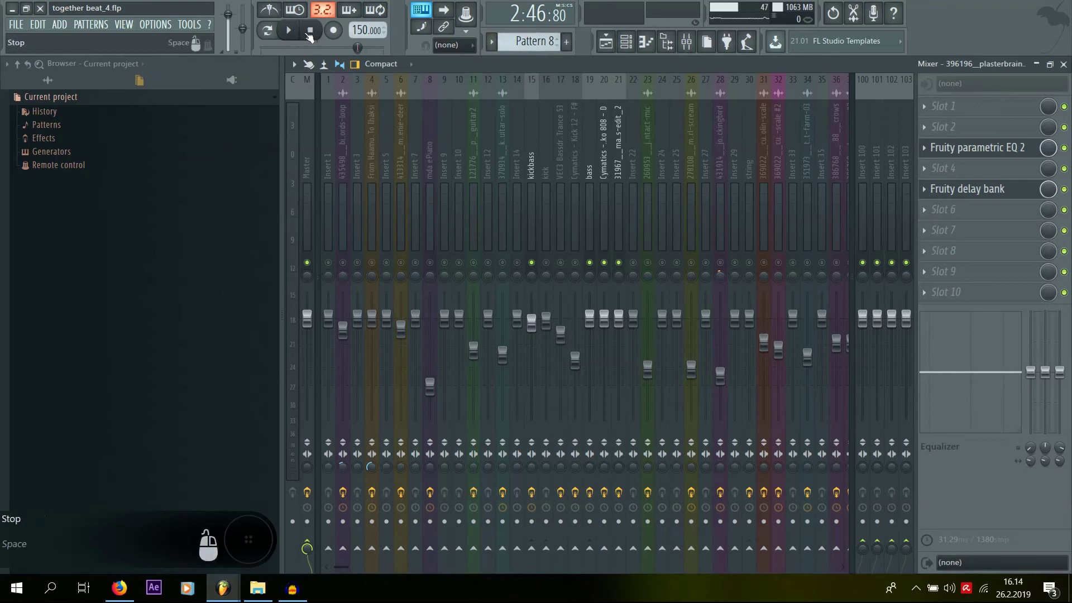
Play the soloed bass tracks in together beat_4's mixer, and replay them with the Cymatics 808 track muted.
{"action": "left_click", "coordinate": [291, 33]}
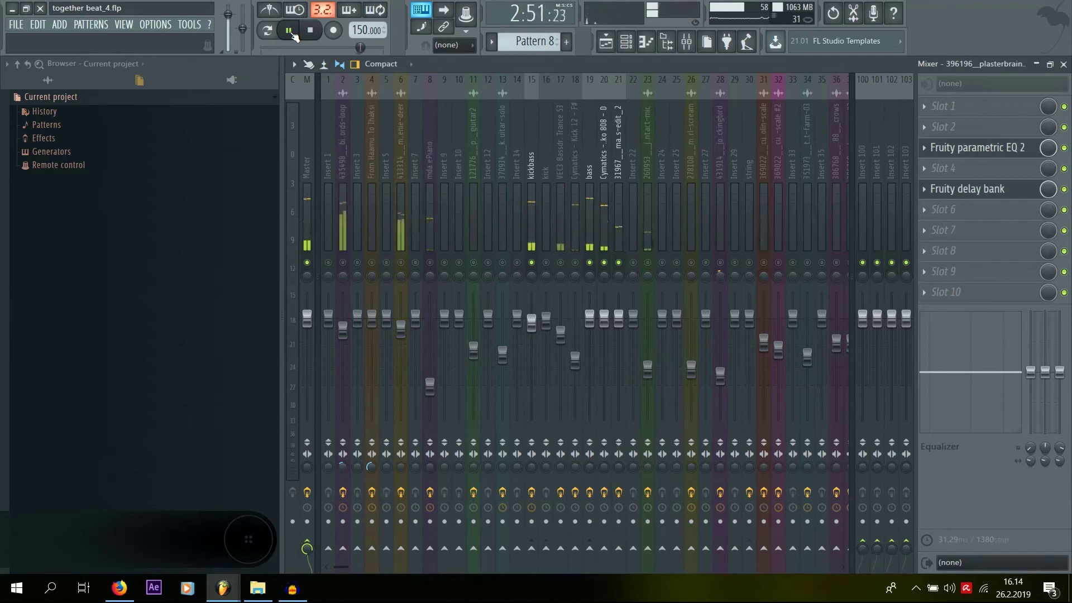
{"action": "key", "text": "space"}
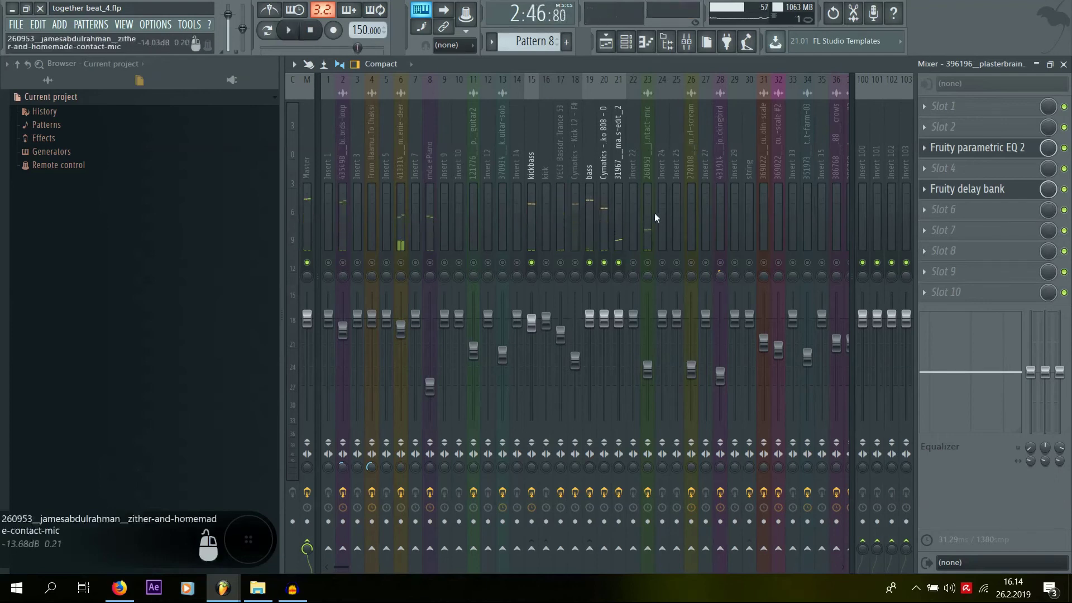
{"action": "left_click", "coordinate": [603, 262]}
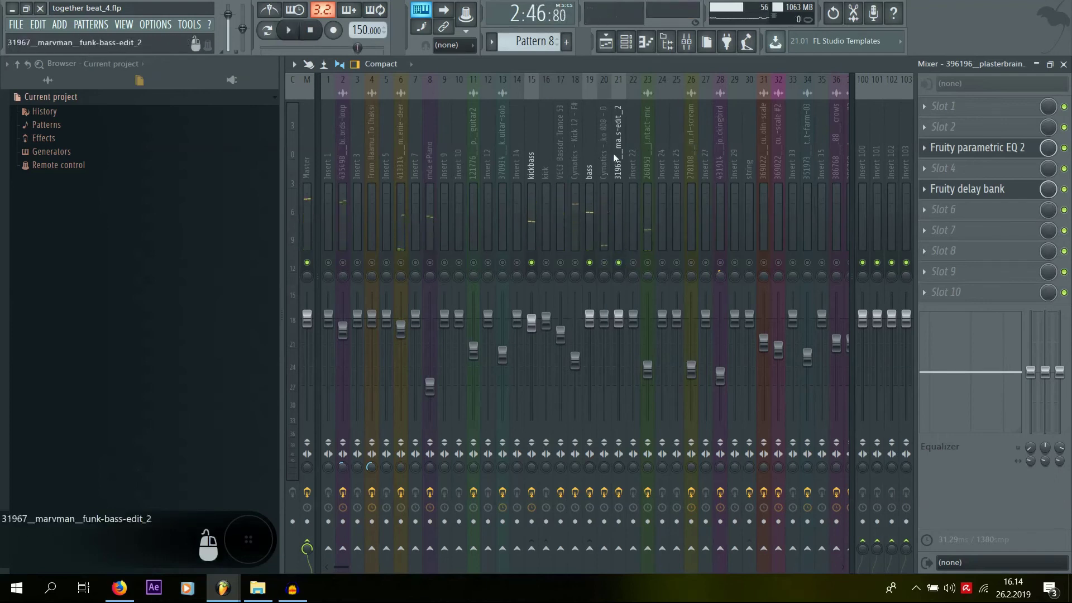
{"action": "left_click", "coordinate": [294, 32]}
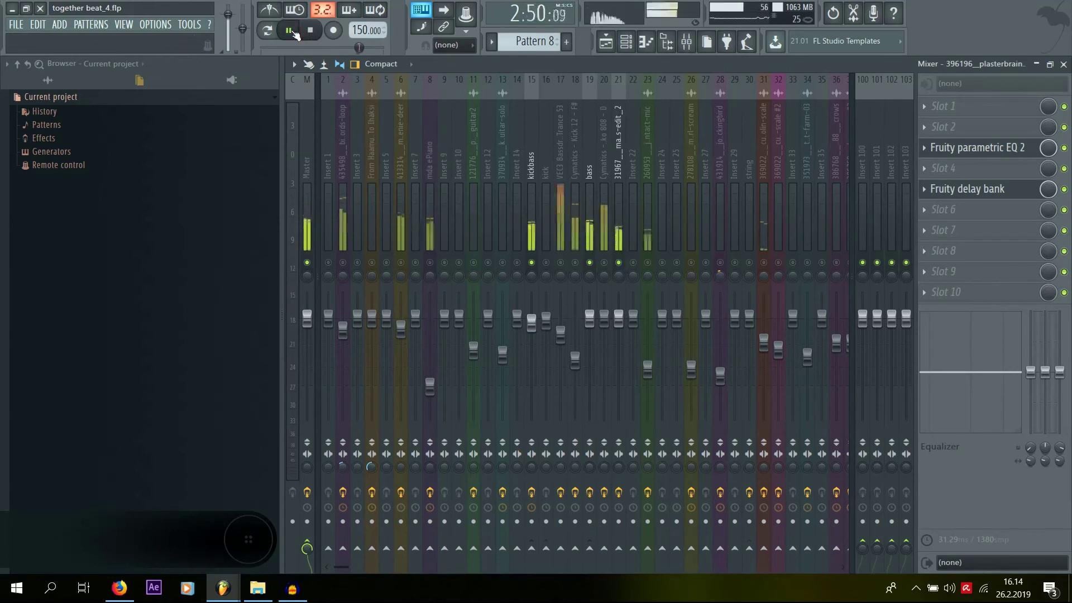
Unmute the Cymatics 808 track, compare the mix with funk-bass-edit_2 muted and unmuted, and return to the playlist.
{"action": "left_click", "coordinate": [604, 262]}
{"action": "left_click", "coordinate": [618, 262]}
{"action": "left_click", "coordinate": [619, 263]}
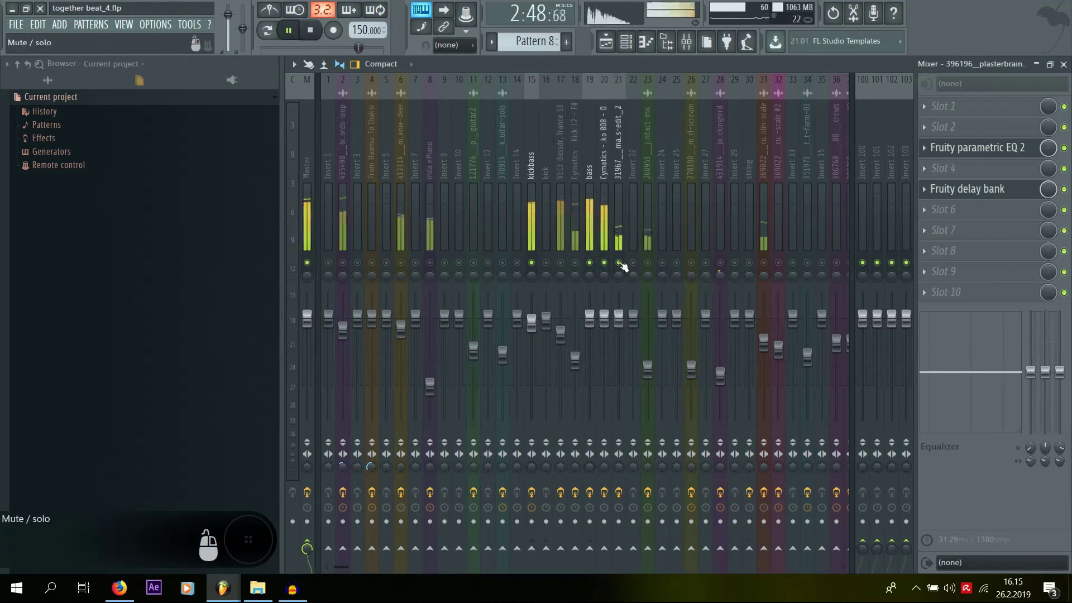
{"action": "key", "text": "space"}
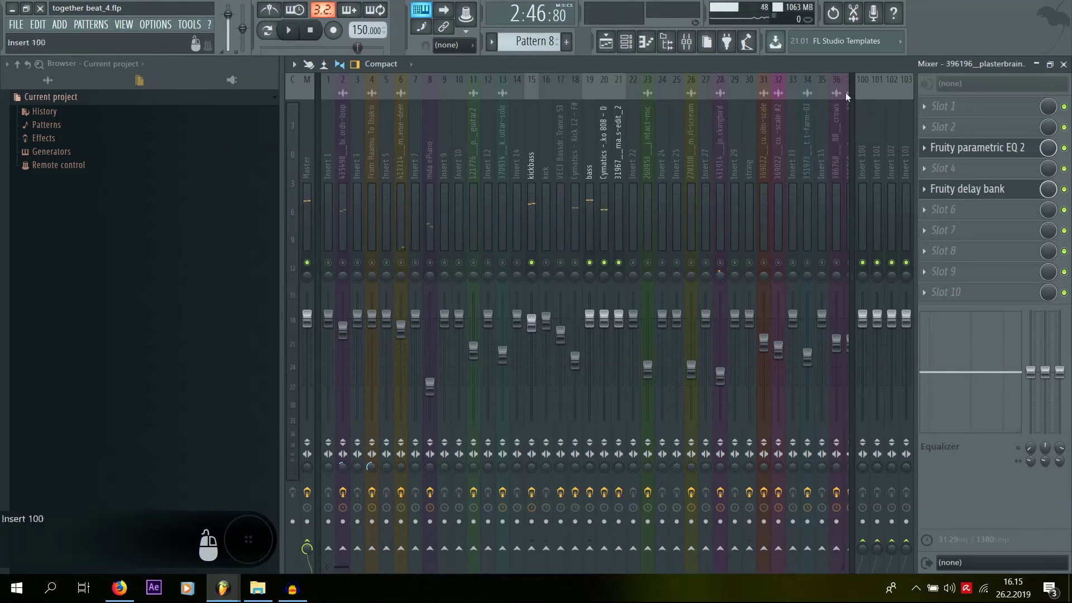
{"action": "left_click", "coordinate": [605, 41]}
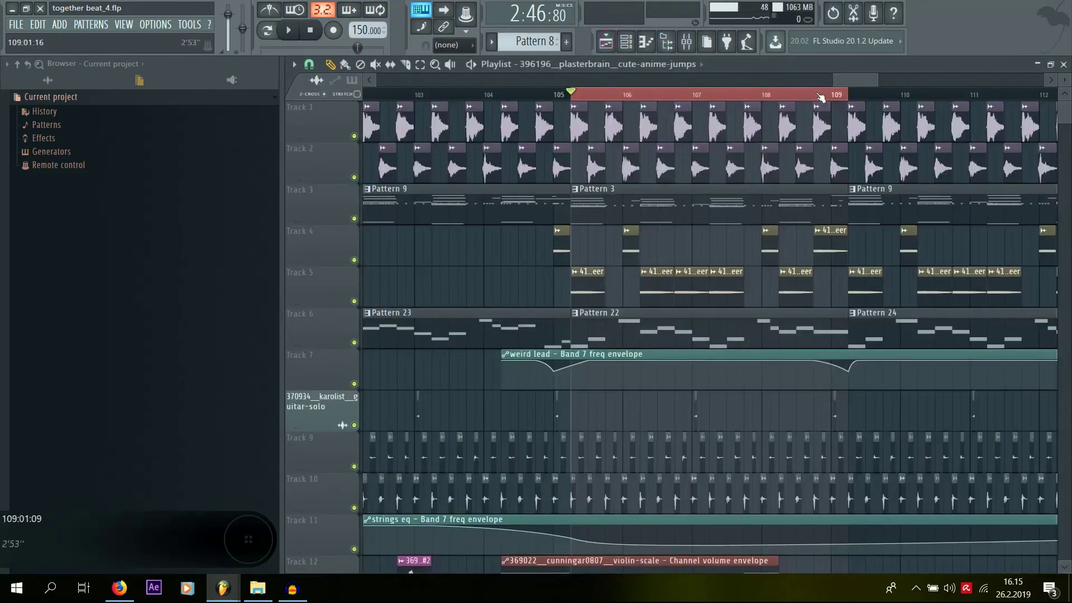
{"action": "left_click_drag", "start_coordinate": [879, 82], "coordinate": [908, 82]}
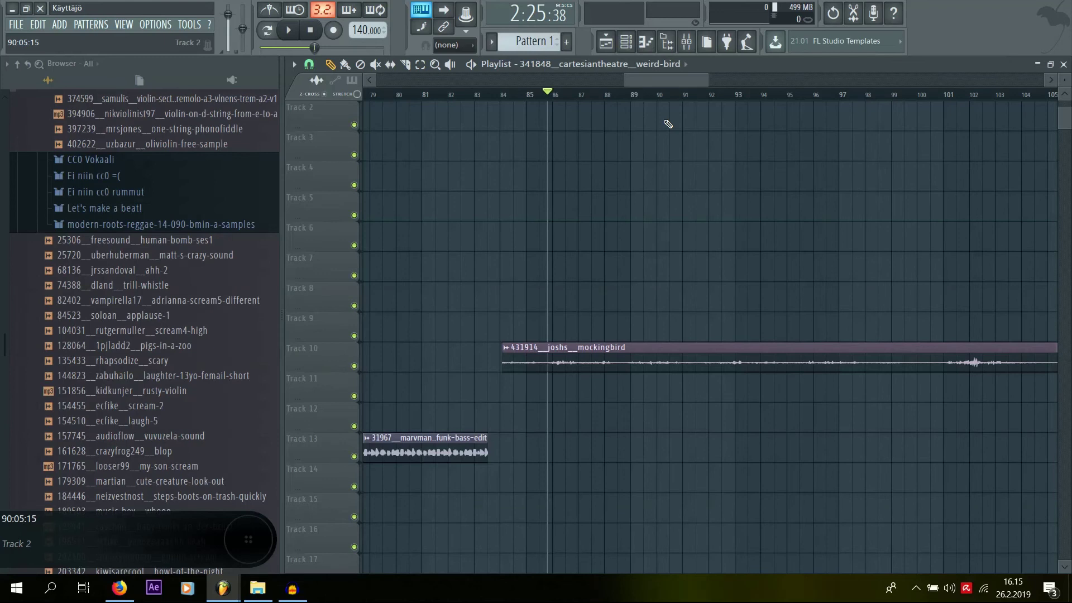
Play the mockingbird sample on Track 10 at several points, and play the mocking bird loop in together beat_4 from about bar 79.
{"action": "key", "text": "space"}
{"action": "left_click", "coordinate": [629, 95]}
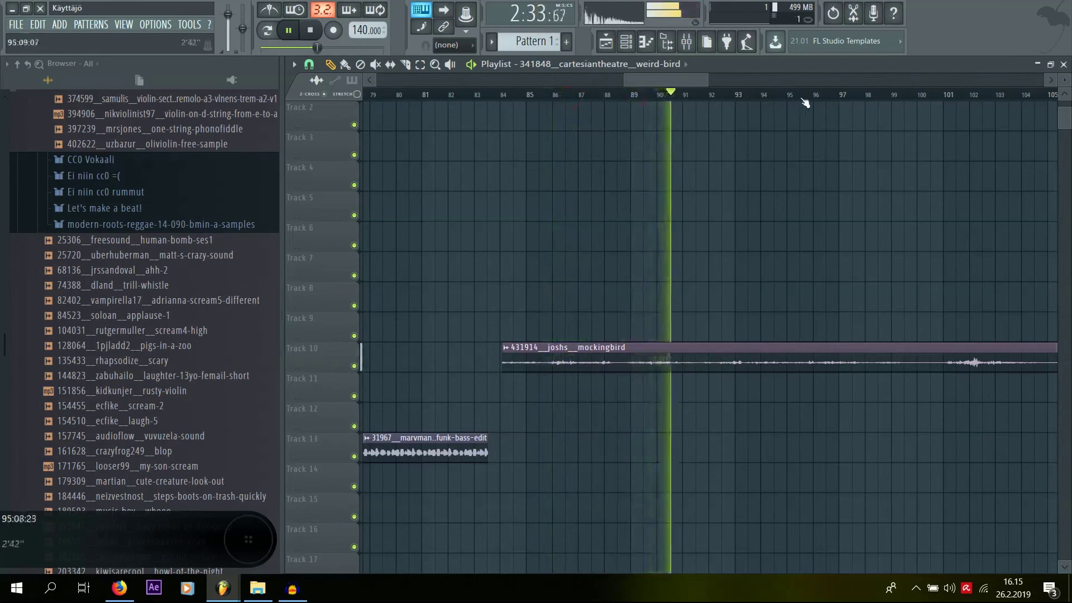
{"action": "left_click_drag", "start_coordinate": [816, 94], "coordinate": [840, 95]}
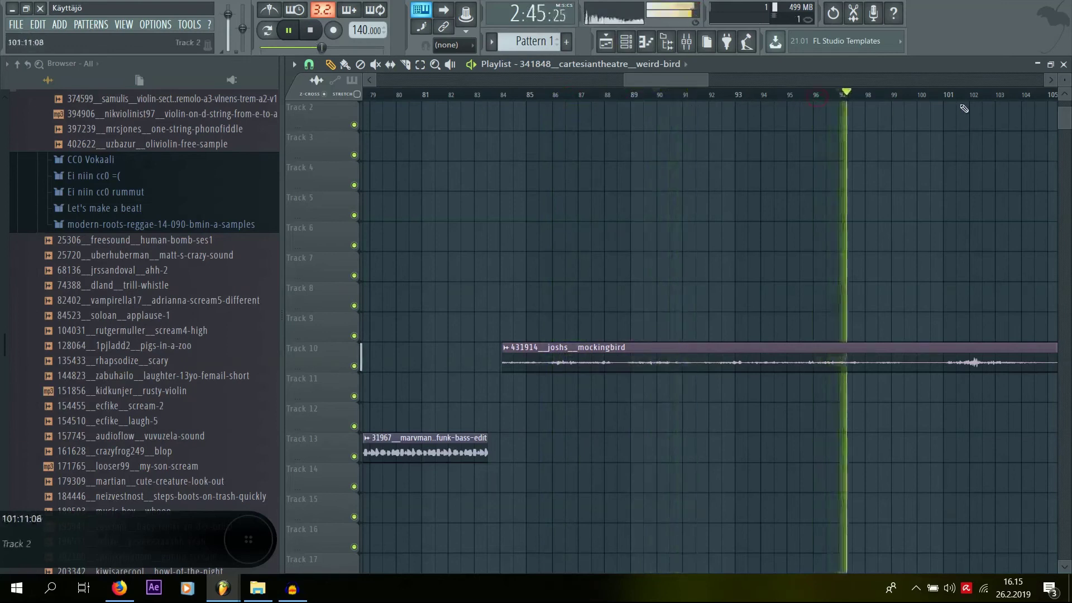
{"action": "scroll", "coordinate": [962, 103], "scroll_direction": "up", "scroll_amount": 1}
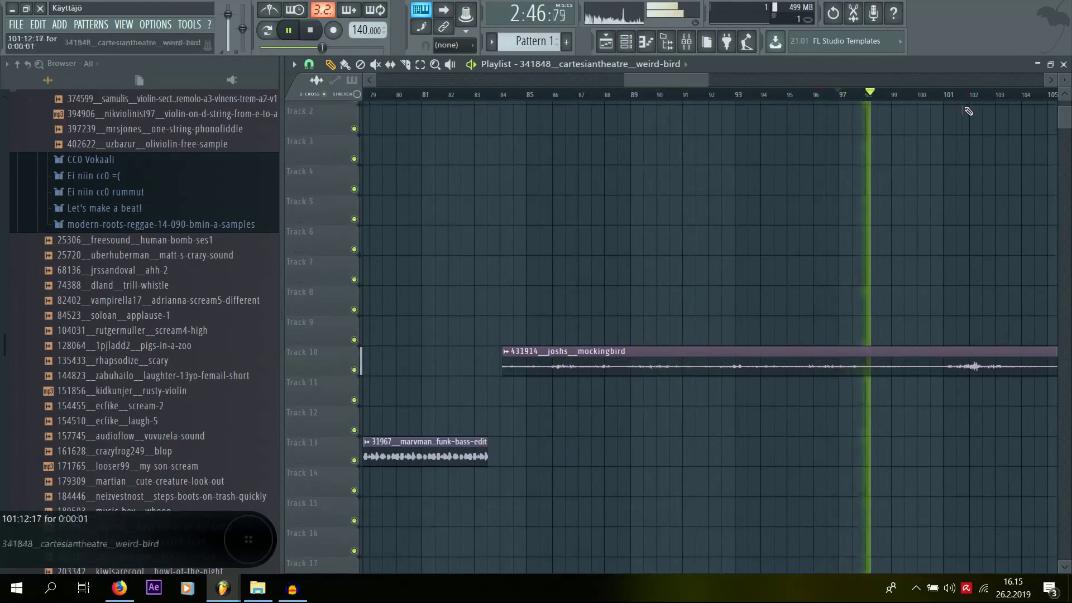
{"action": "left_click_drag", "start_coordinate": [688, 86], "coordinate": [753, 91]}
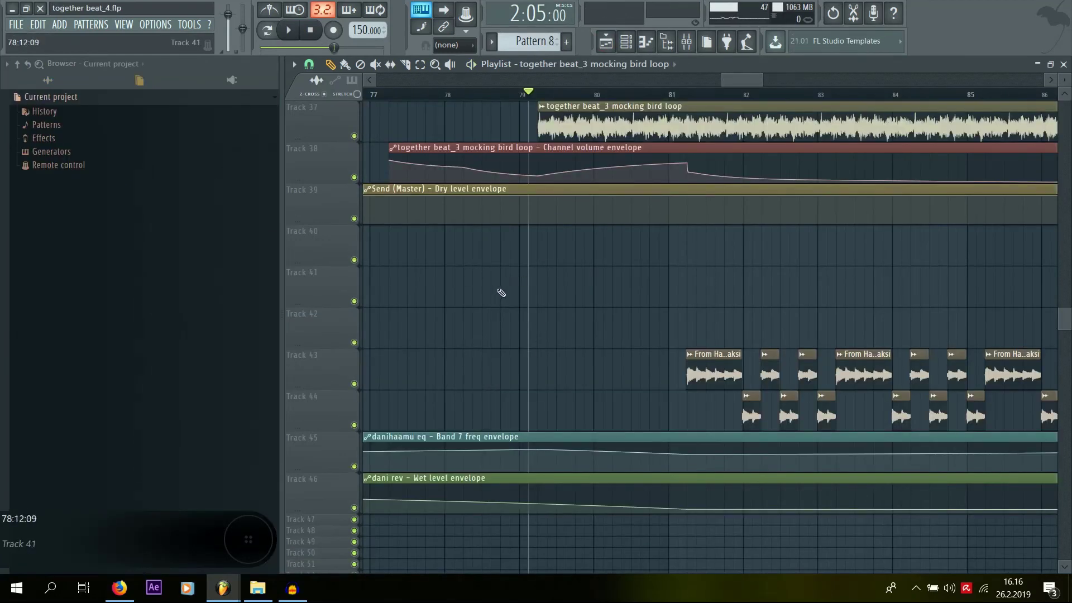
{"action": "key", "text": "space"}
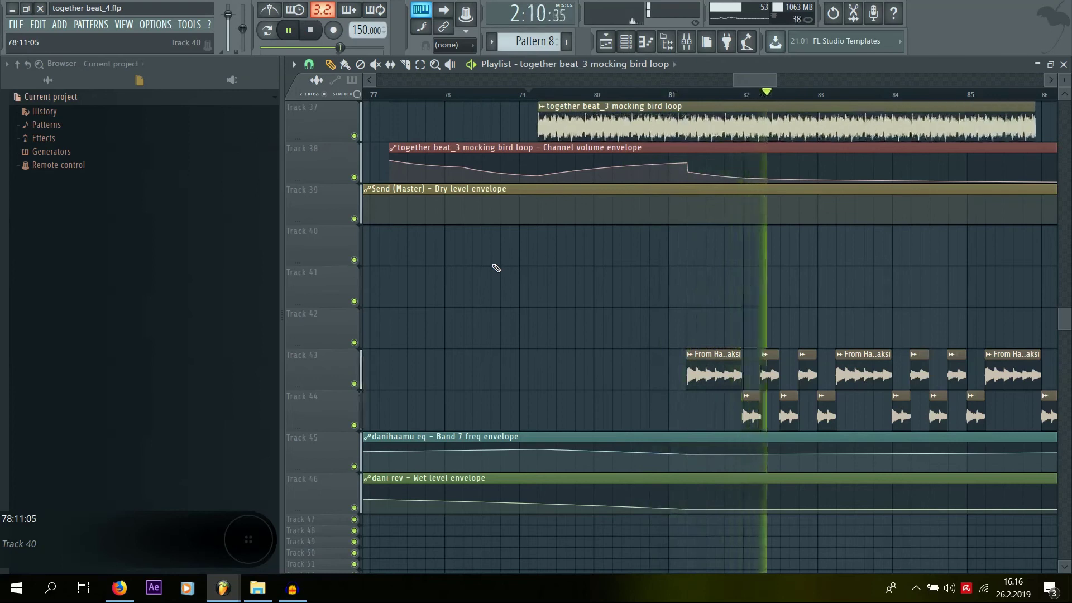
{"action": "key", "text": "space"}
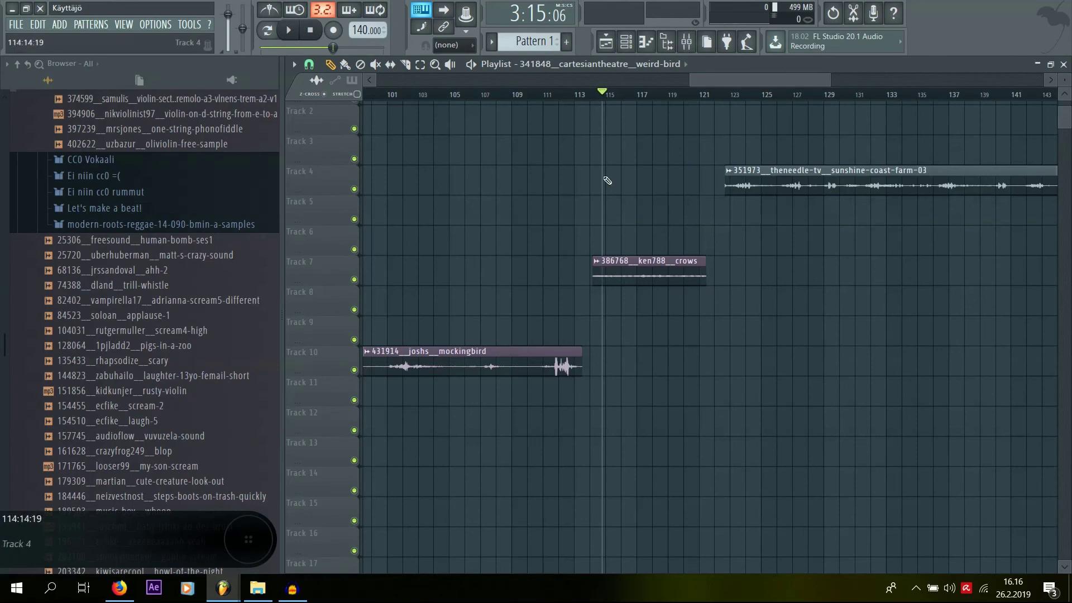
Play the crows sample on Track 7, and play the crows clips in together beat_4's playlist from bar 25.
{"action": "key", "text": "space"}
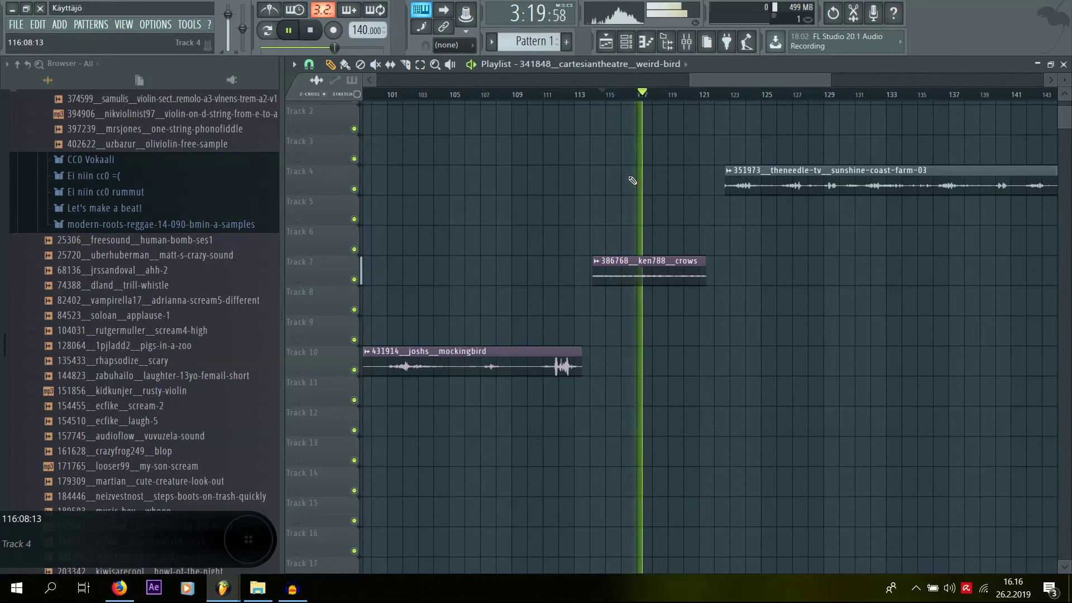
{"action": "key", "text": "space"}
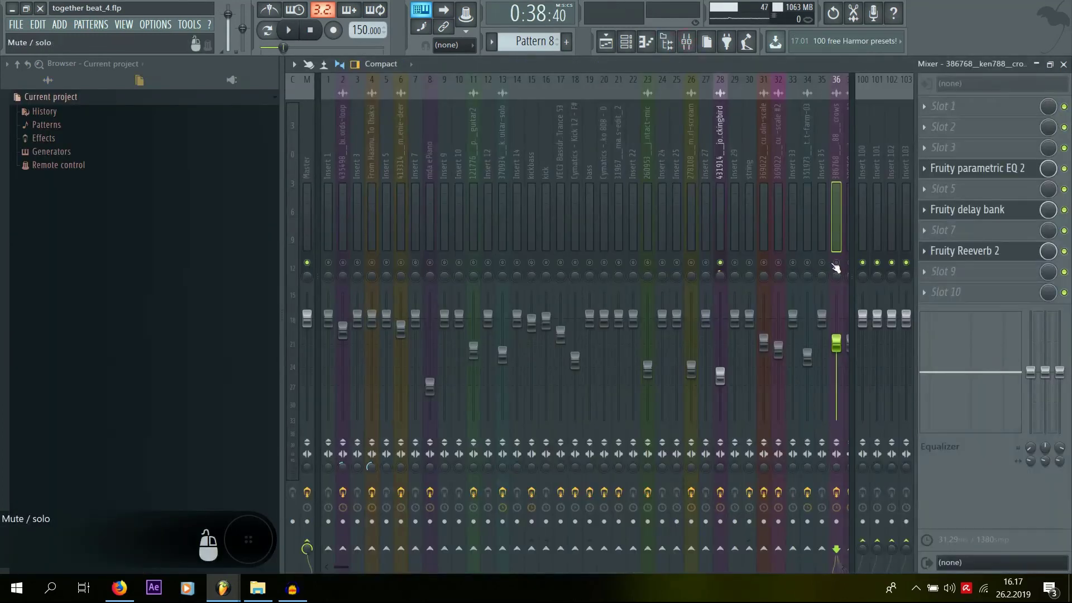
{"action": "left_click", "coordinate": [606, 41]}
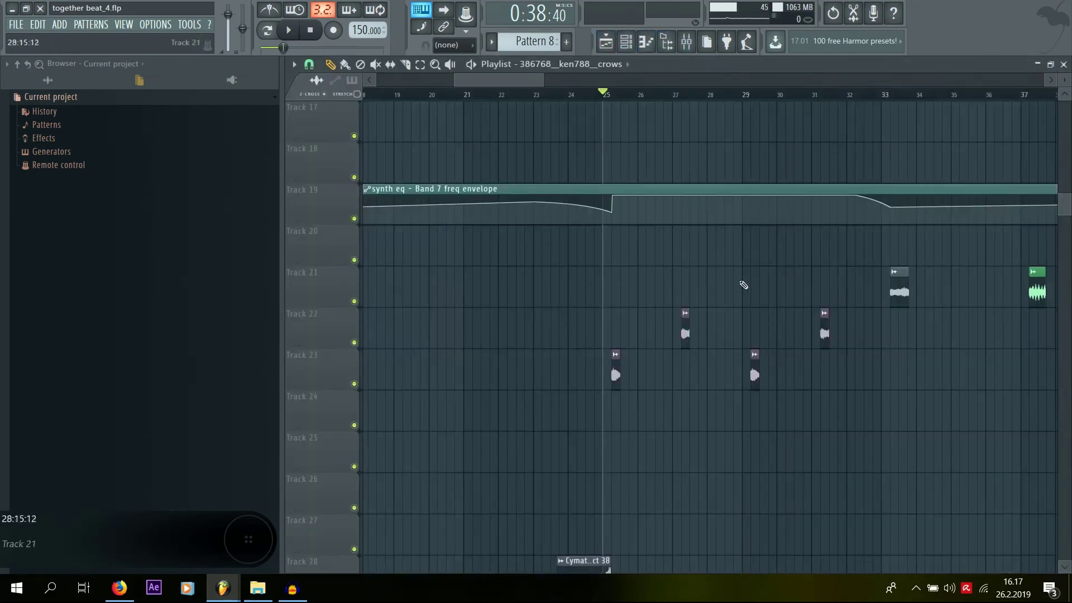
{"action": "key", "text": "space"}
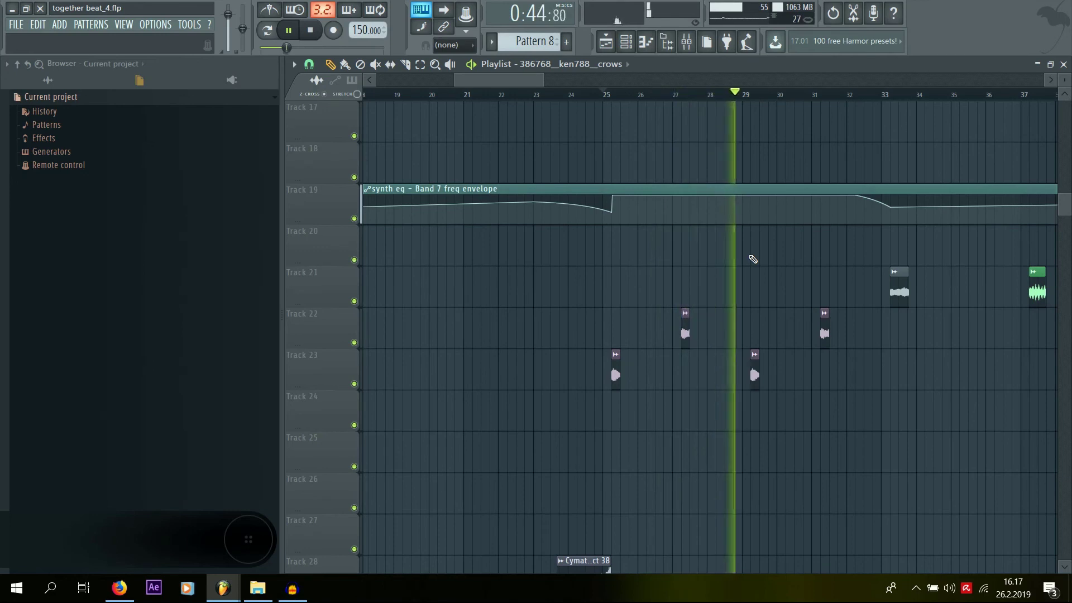
{"action": "key", "text": "space"}
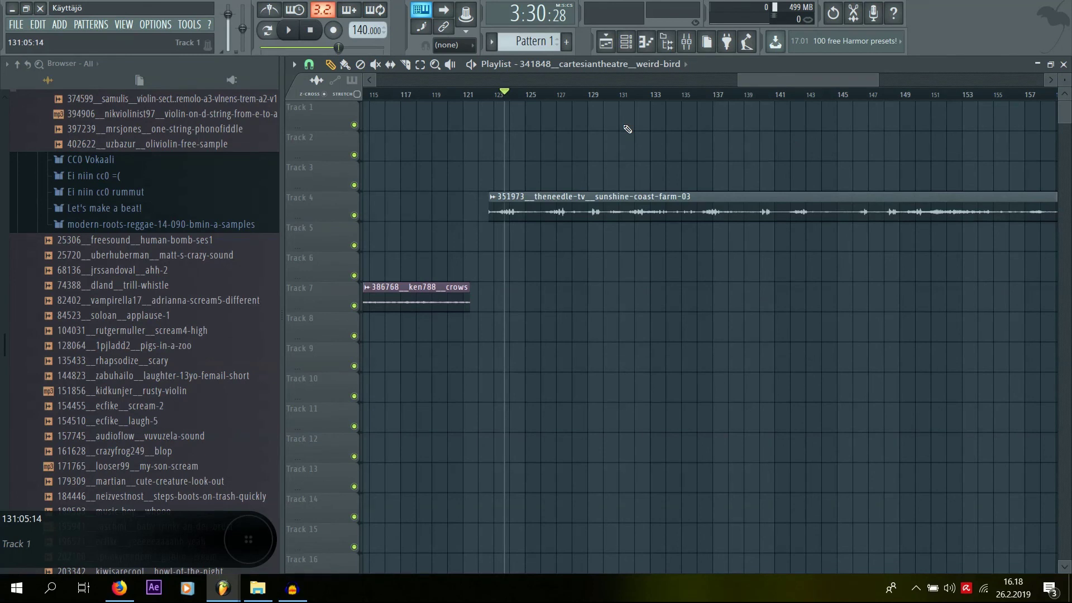
Play the sunshine-coast-farm-03 sample on Track 4 at several points, and play its part in together beat_4 from bar 33.
{"action": "key", "text": "space"}
{"action": "left_click", "coordinate": [554, 94]}
{"action": "left_click_drag", "start_coordinate": [558, 99], "coordinate": [640, 95]}
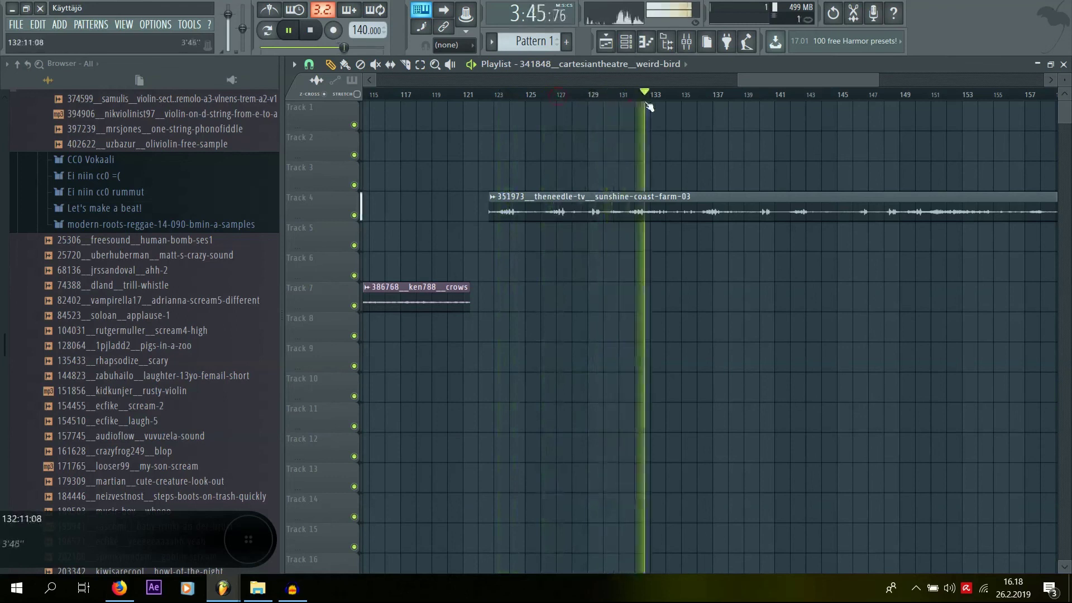
{"action": "left_click", "coordinate": [709, 99]}
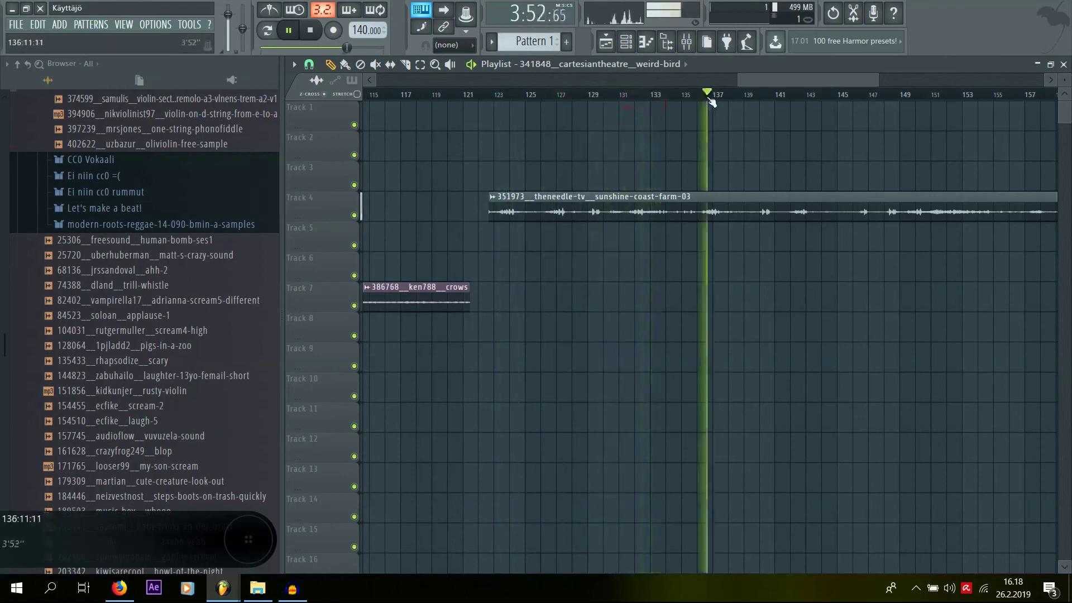
{"action": "left_click", "coordinate": [767, 99]}
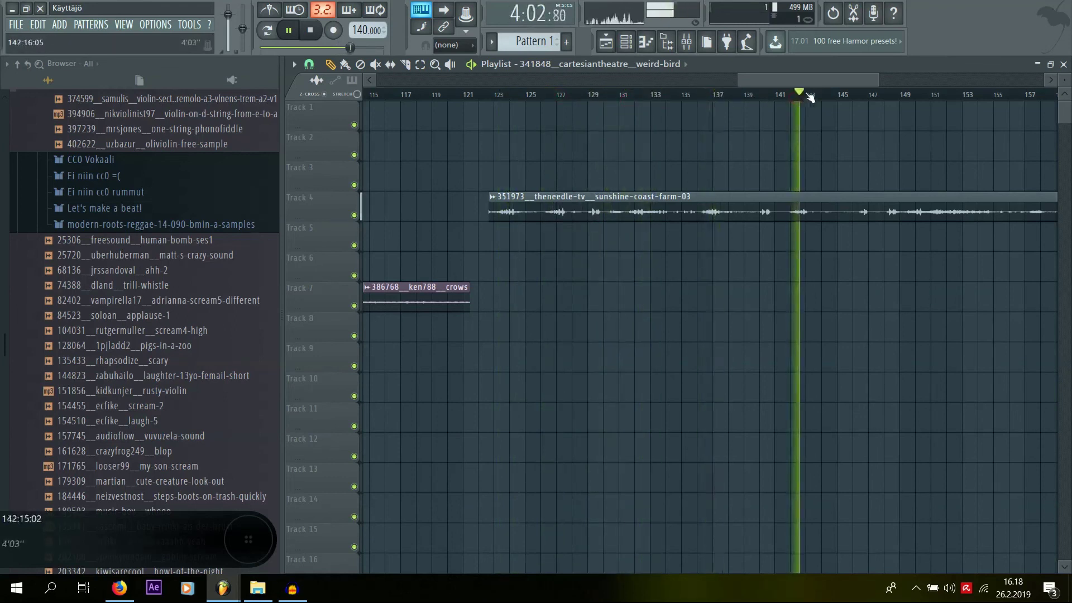
{"action": "left_click_drag", "start_coordinate": [767, 96], "coordinate": [885, 101]}
{"action": "key", "text": "space"}
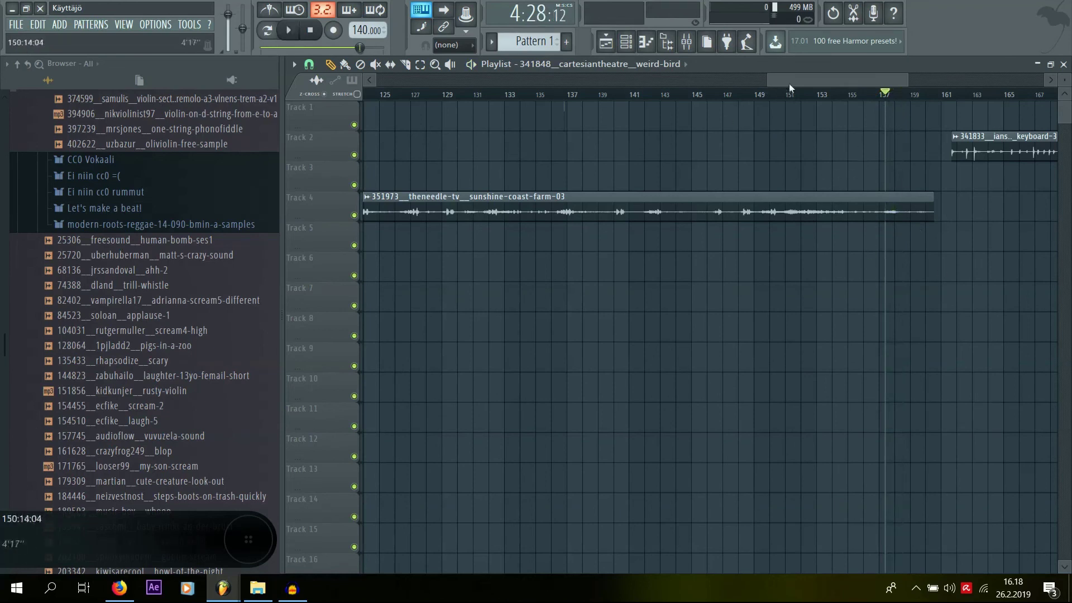
{"action": "left_click_drag", "start_coordinate": [804, 82], "coordinate": [804, 82]}
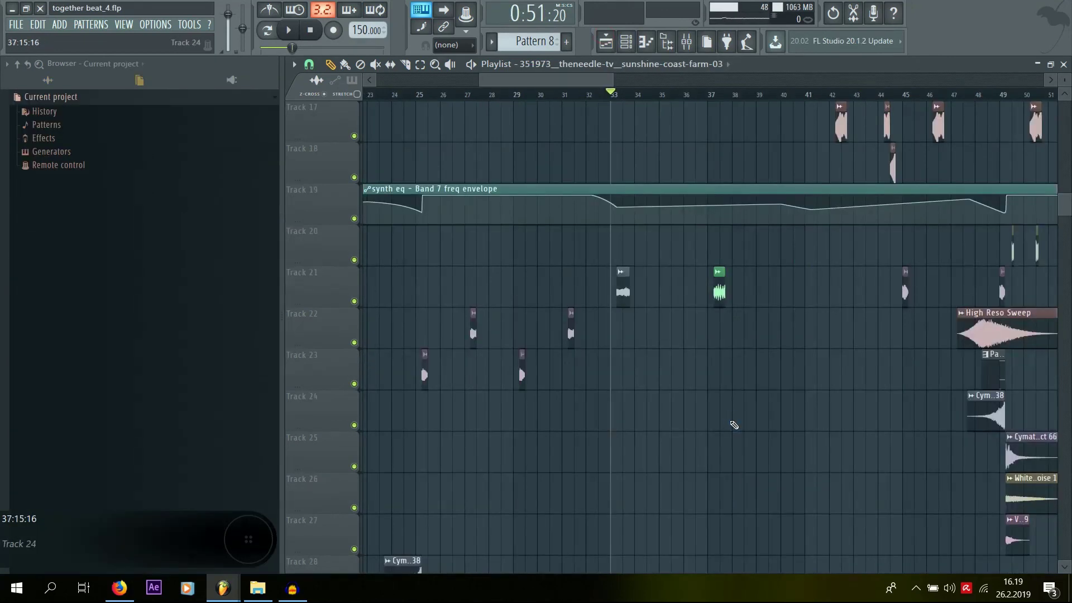
{"action": "key", "text": "space"}
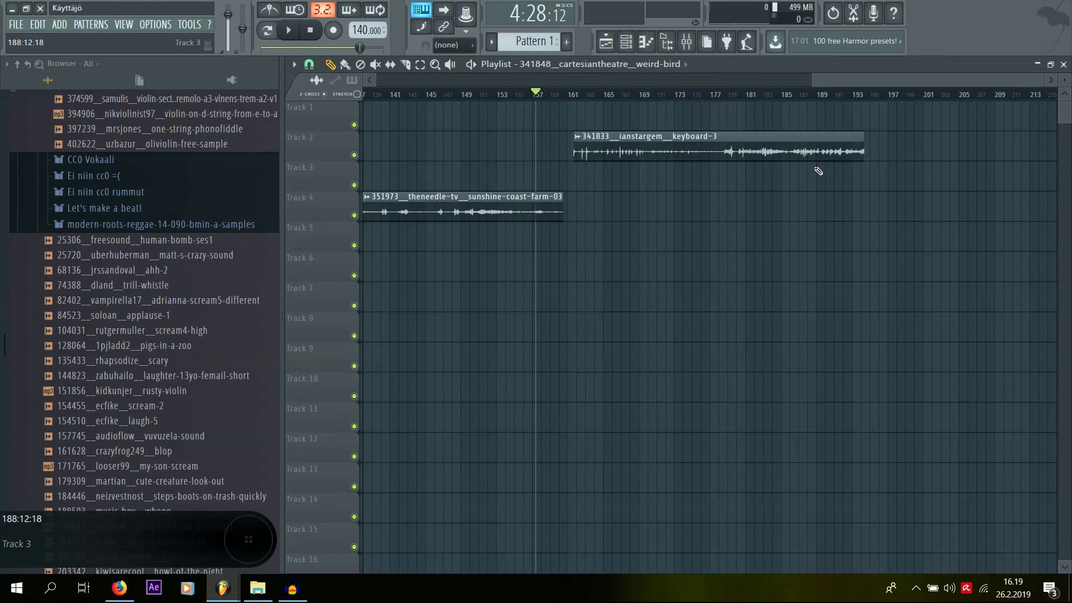
Play the keyboard-3 sample on Track 2 at several points from about bar 181, and play together beat_4 from around bar 49.
{"action": "left_click", "coordinate": [751, 94]}
{"action": "key", "text": "space"}
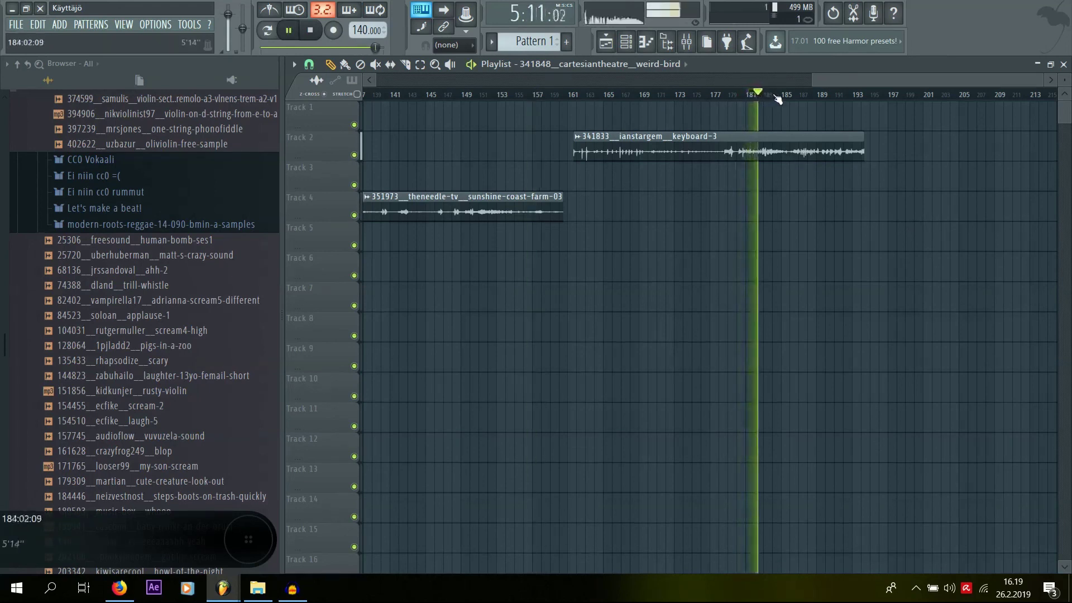
{"action": "left_click", "coordinate": [797, 94]}
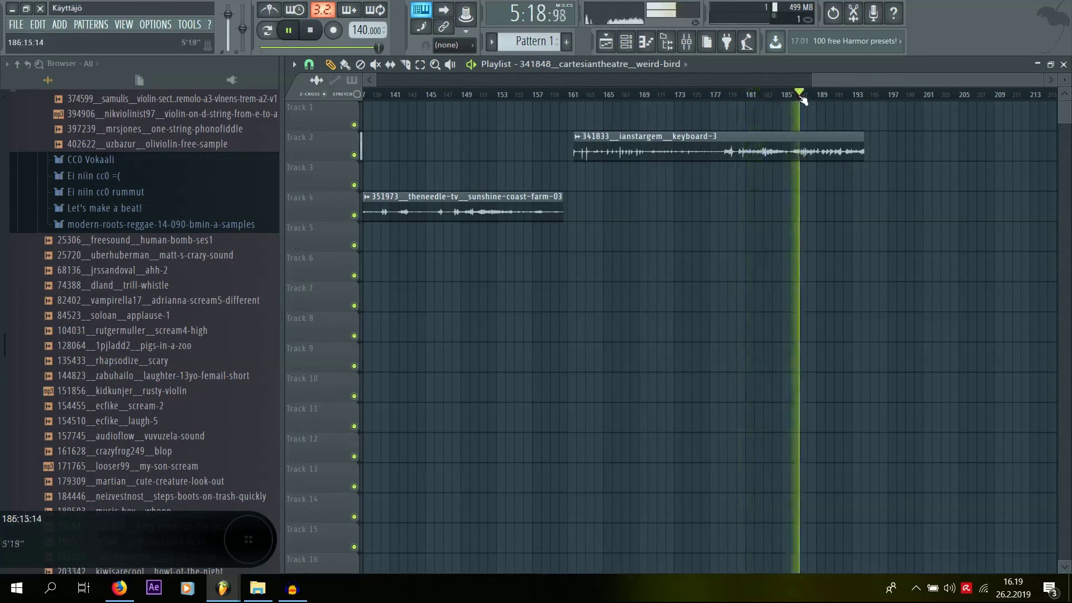
{"action": "left_click", "coordinate": [815, 94]}
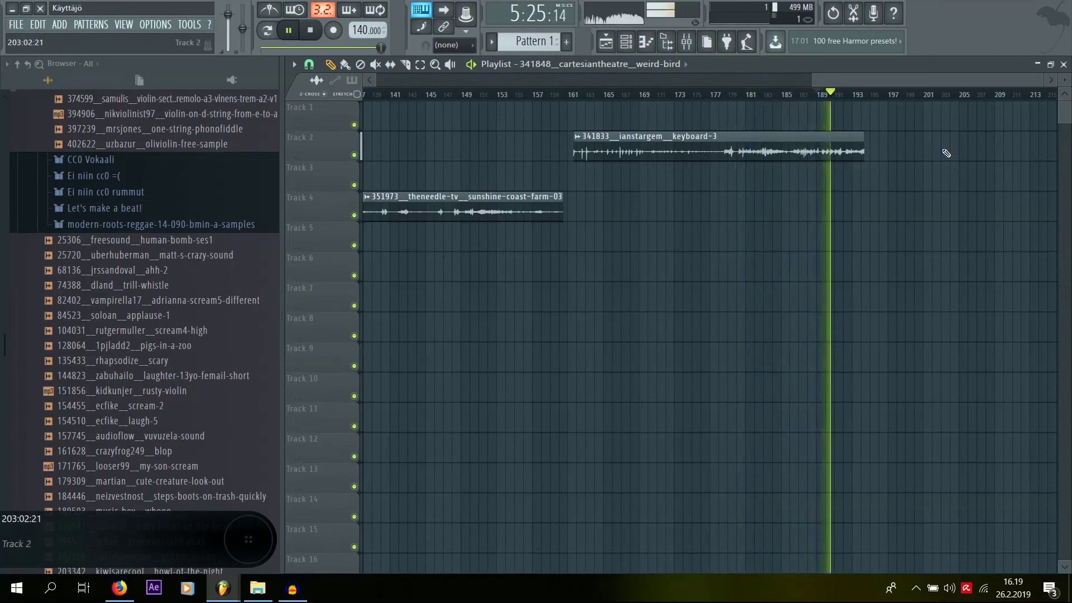
{"action": "key", "text": "space"}
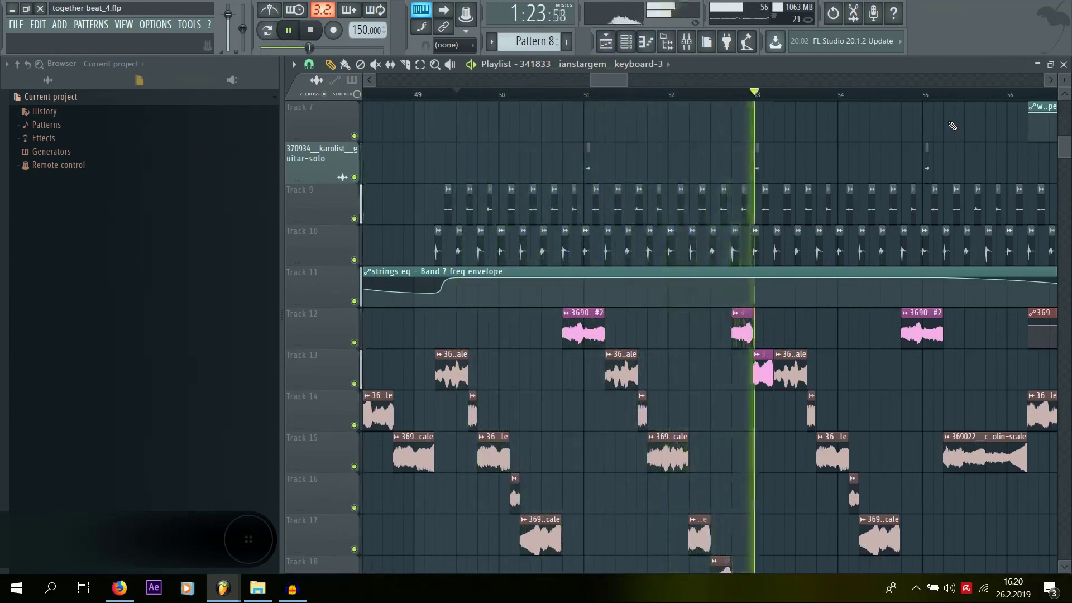
{"action": "key", "text": "space"}
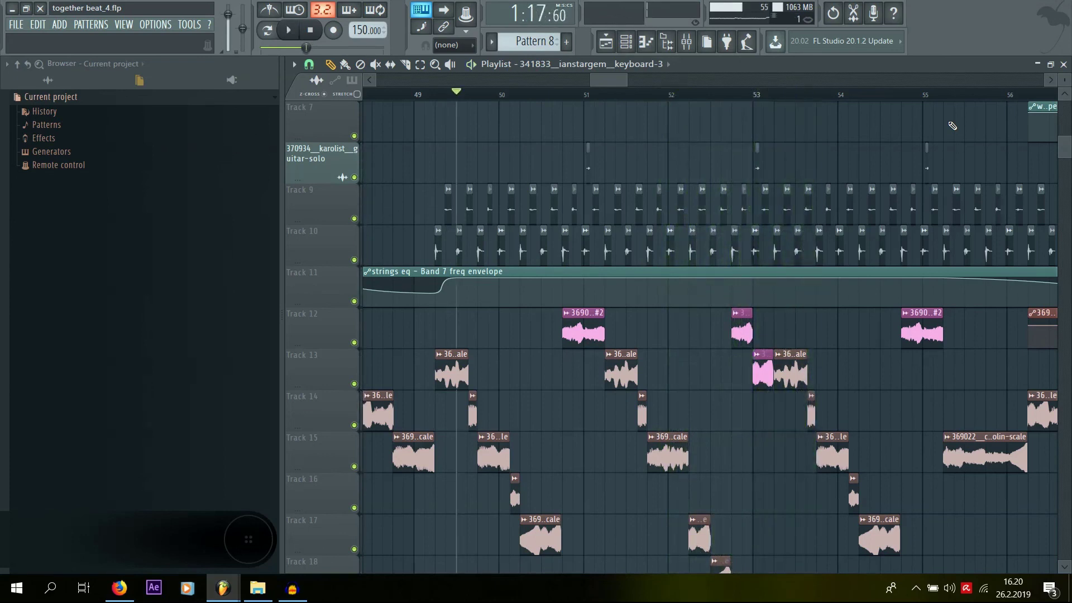